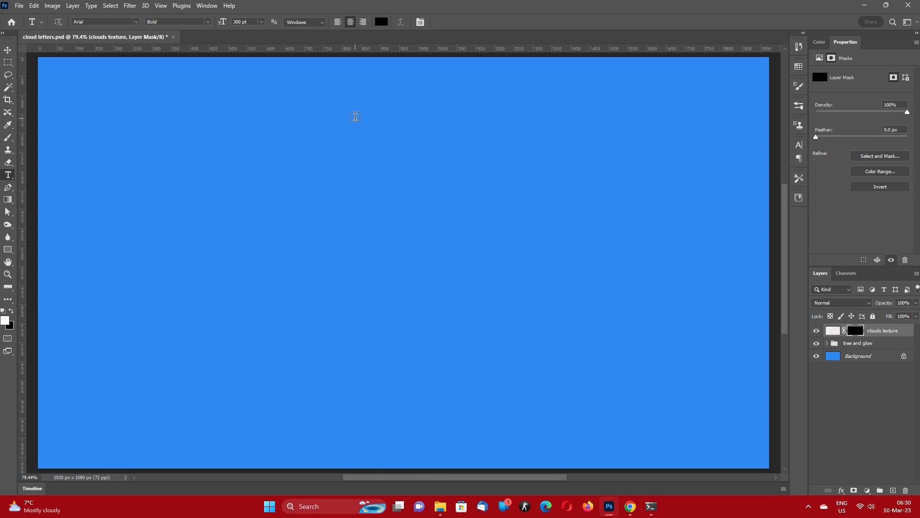
# - Add the centred text CLOUD LETTERS on two lines in the upper part of the blue canvas
pyautogui.click(365, 122)
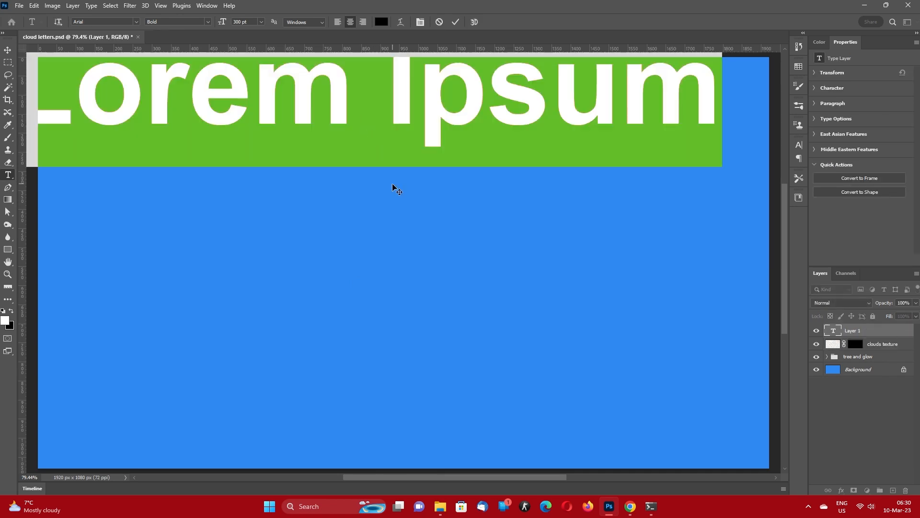
pyautogui.moveTo(393, 184); pyautogui.dragTo(401, 206)
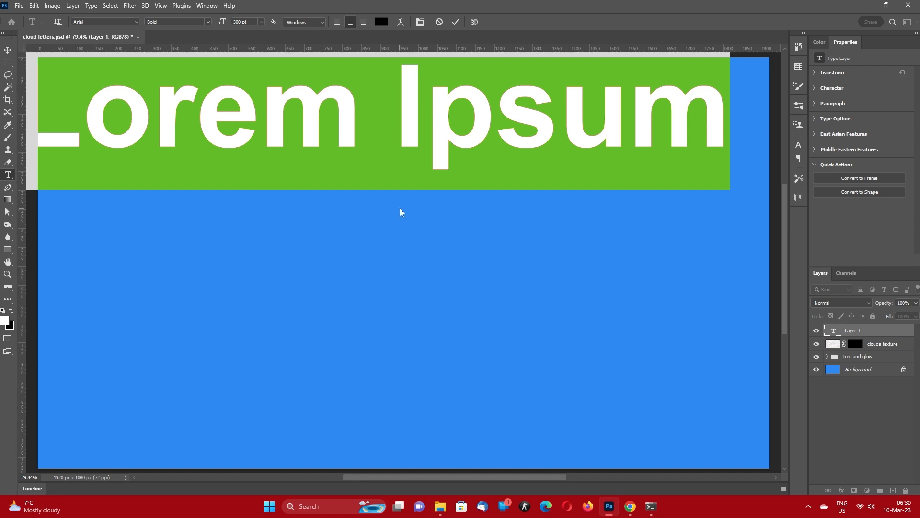
pyautogui.write('CLOUD ')
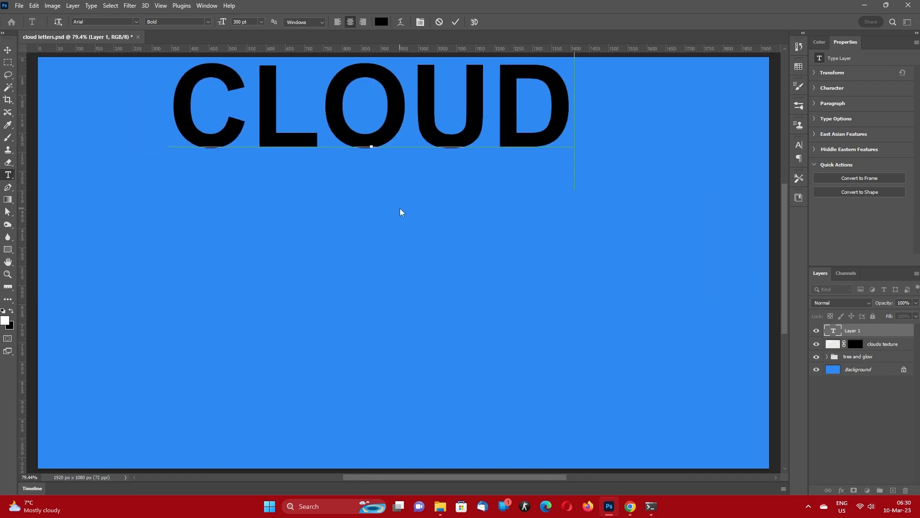
pyautogui.write('LE')
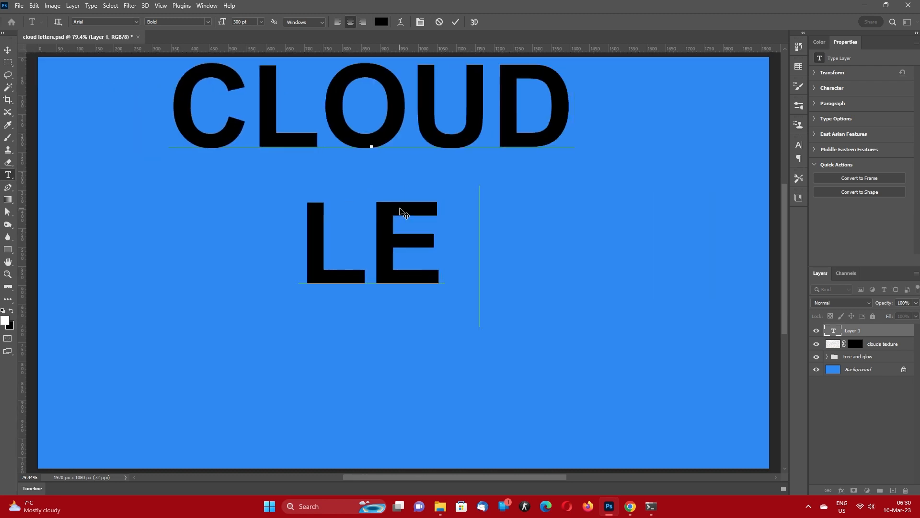
pyautogui.write('TTERS')
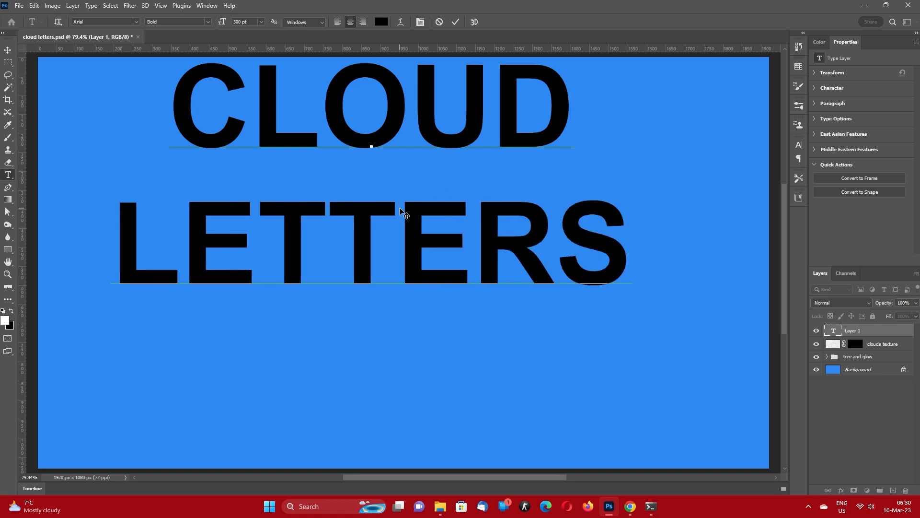
# - Widen the kerning around the two Ts in LETTERS and commit the text
pyautogui.hotkey('alt', 'Left')
pyautogui.hotkey('alt', 'Left')
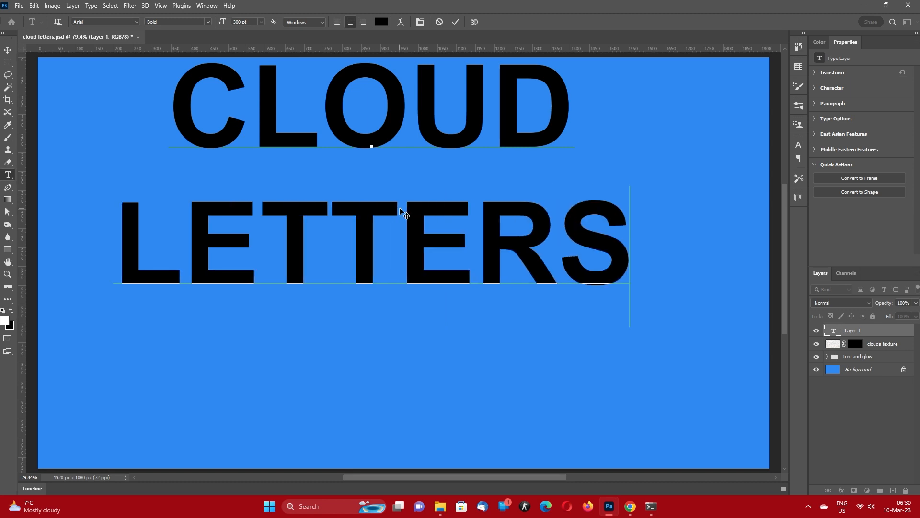
pyautogui.hotkey('alt', 'Right')
pyautogui.hotkey('alt', 'Right')
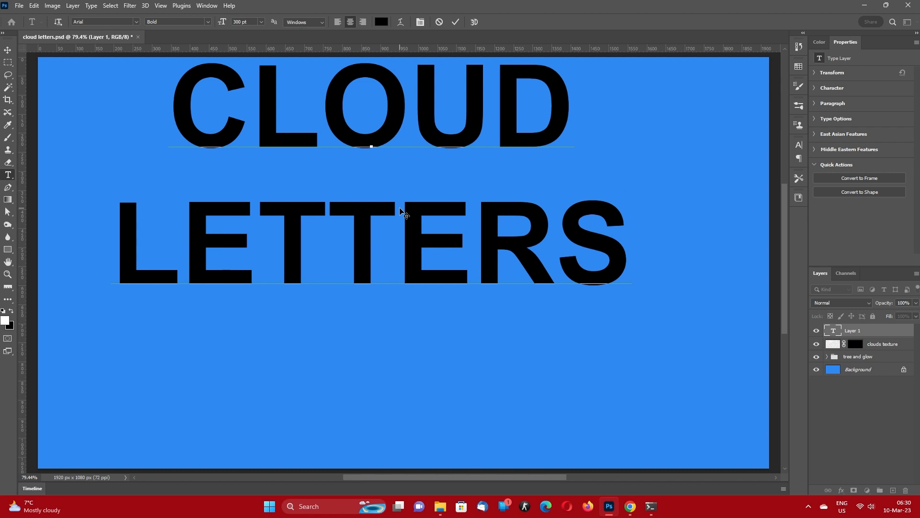
pyautogui.press('Left')
pyautogui.press('Left')
pyautogui.press('Left')
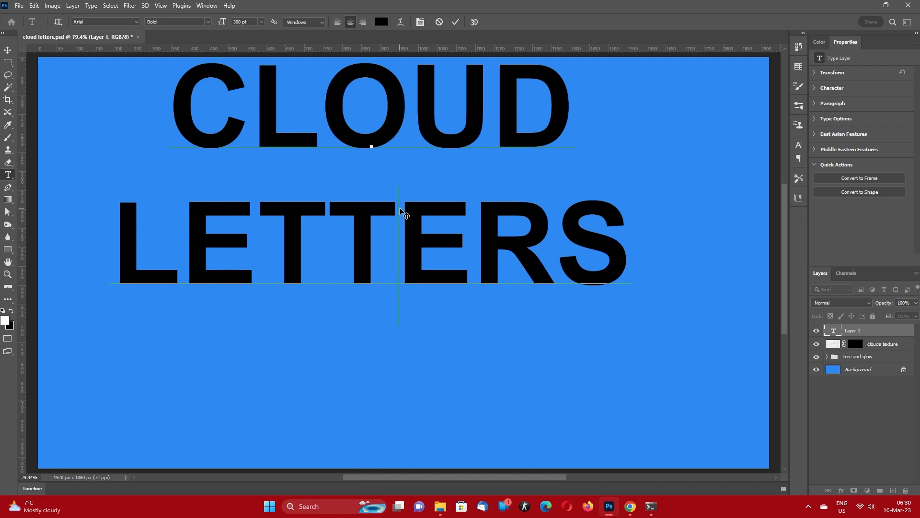
pyautogui.hotkey('alt', 'Right')
pyautogui.press('Left')
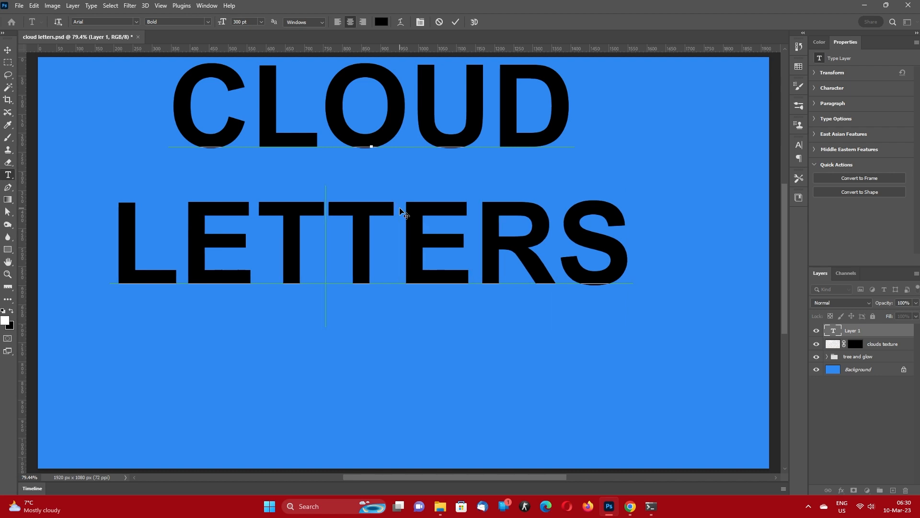
pyautogui.hotkey('alt', 'Right')
pyautogui.hotkey('alt', 'Right')
pyautogui.hotkey('alt', 'Right')
pyautogui.hotkey('alt', 'Right')
pyautogui.press('Left')
pyautogui.hotkey('alt', 'Right')
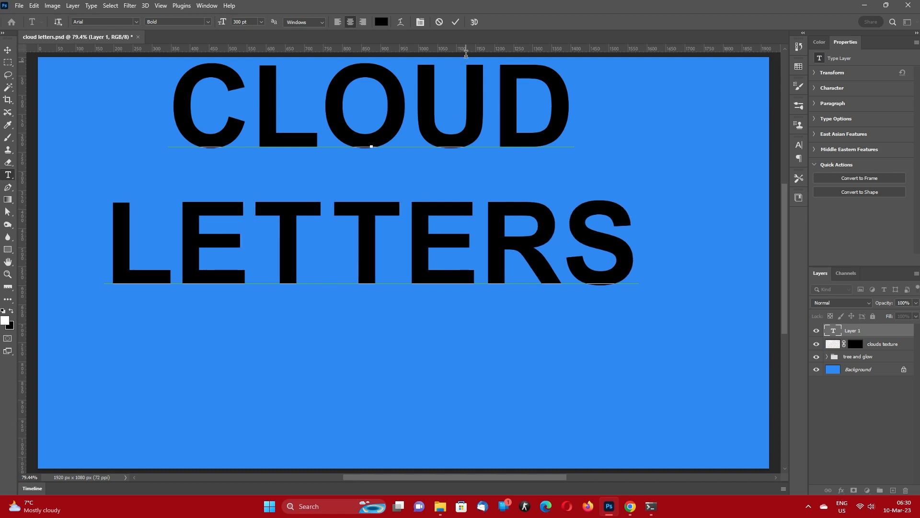
pyautogui.click(455, 22)
# - Centre the CLOUD LETTERS text horizontally on the whole canvas, and clear the selection
pyautogui.hotkey('ctrl', 'a')
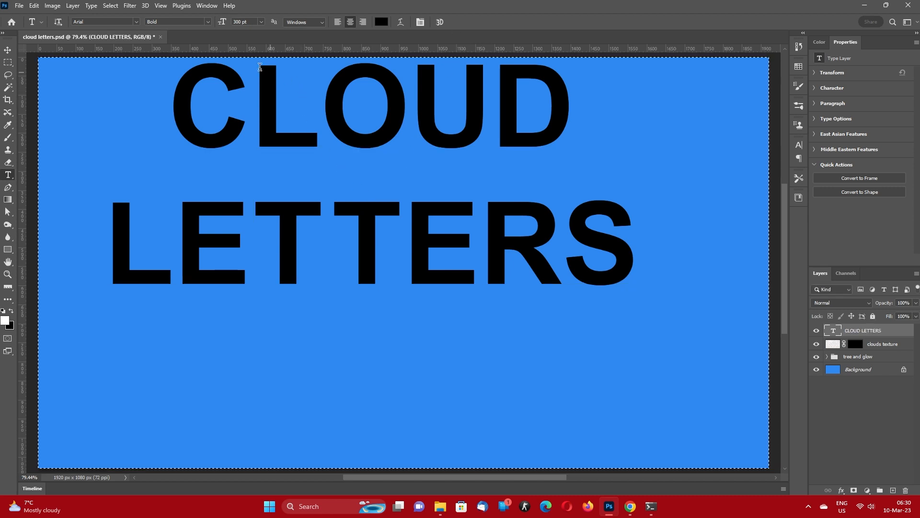
pyautogui.click(7, 49)
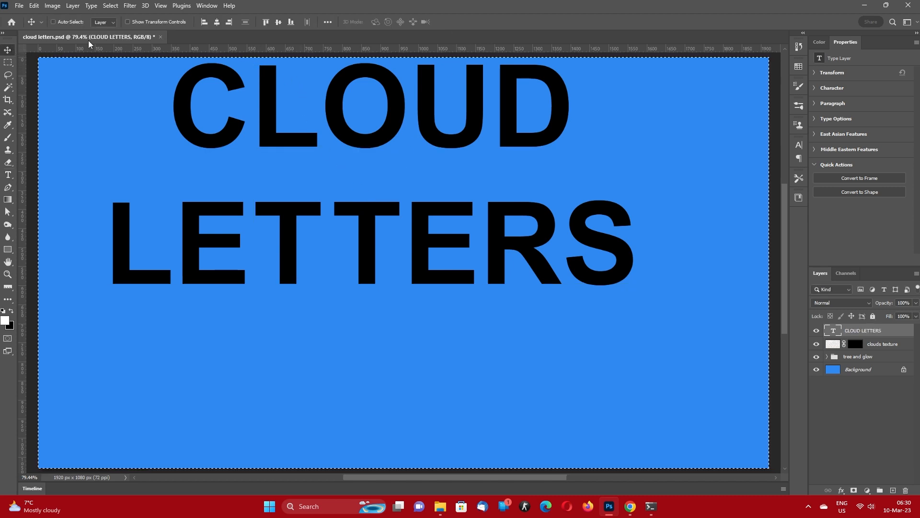
pyautogui.click(217, 22)
pyautogui.press('ctrl')
pyautogui.hotkey('ctrl', 'd')
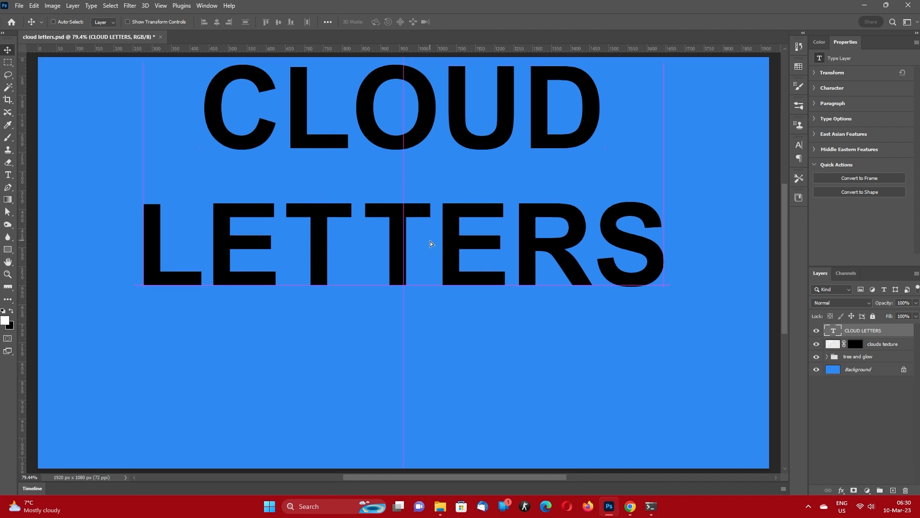
# - Nudge the CLOUD LETTERS text down by about 40 px
pyautogui.hotkey('shift', 'Down')
pyautogui.hotkey('shift', 'Down')
pyautogui.hotkey('shift', 'Down')
pyautogui.hotkey('shift', 'Down')
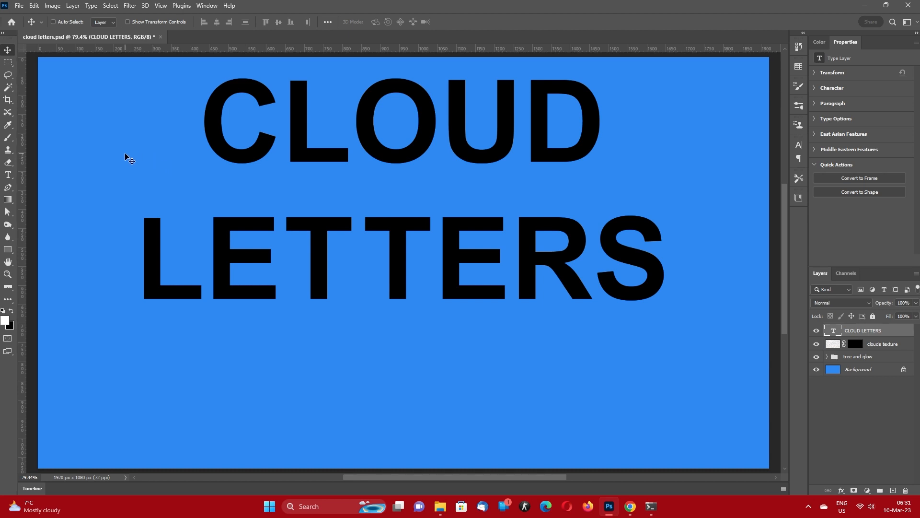
# - Move the CLOUD LETTERS layer beneath the clouds texture layer, and target the clouds texture mask for brush painting
pyautogui.click(11, 138)
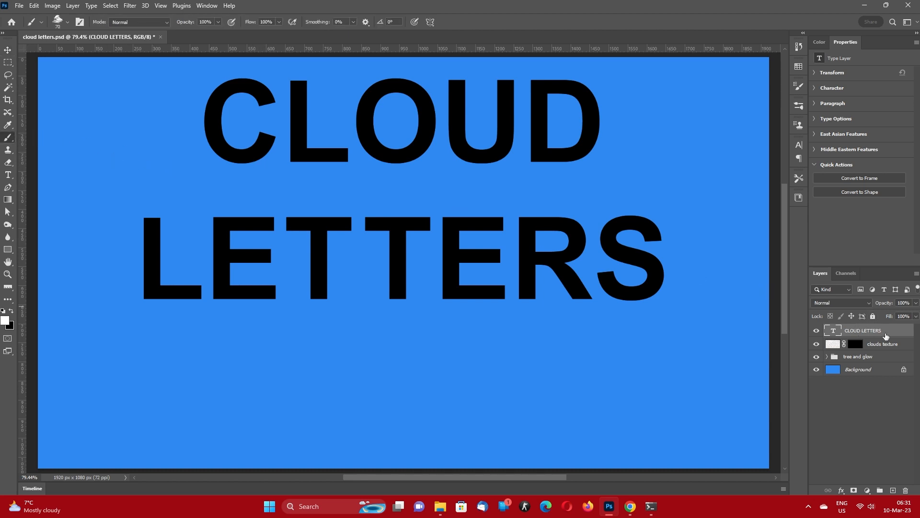
pyautogui.moveTo(896, 331); pyautogui.dragTo(894, 350)
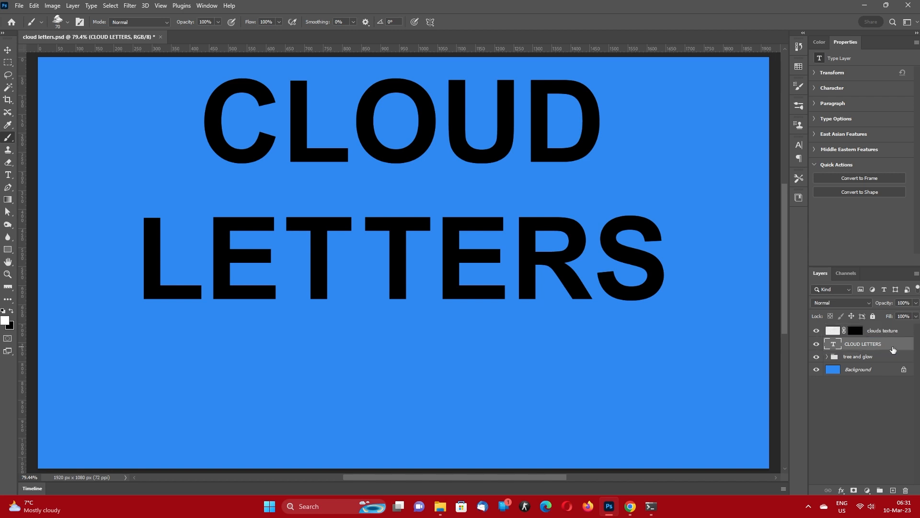
pyautogui.click(856, 331)
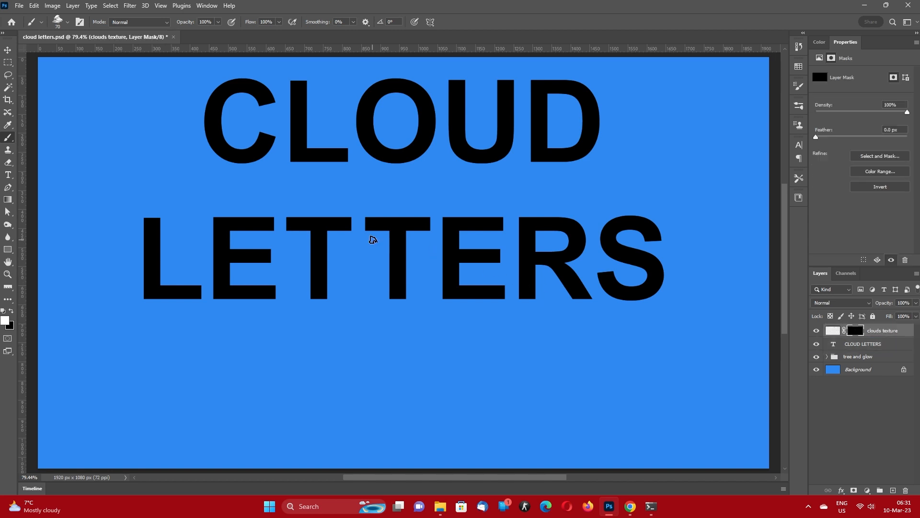
# - Choose Cloud Brush 14 for painting and reduce its size to 70 px
pyautogui.rightClick(365, 242)
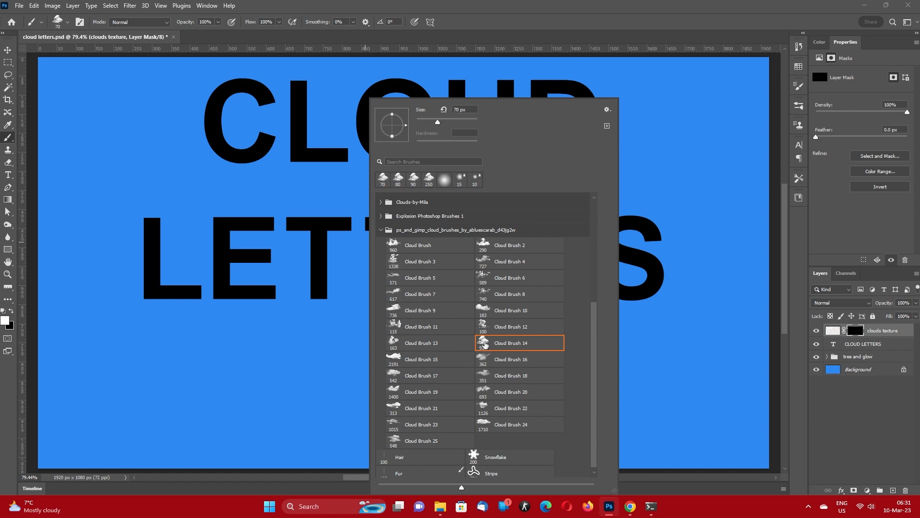
pyautogui.doubleClick(484, 343)
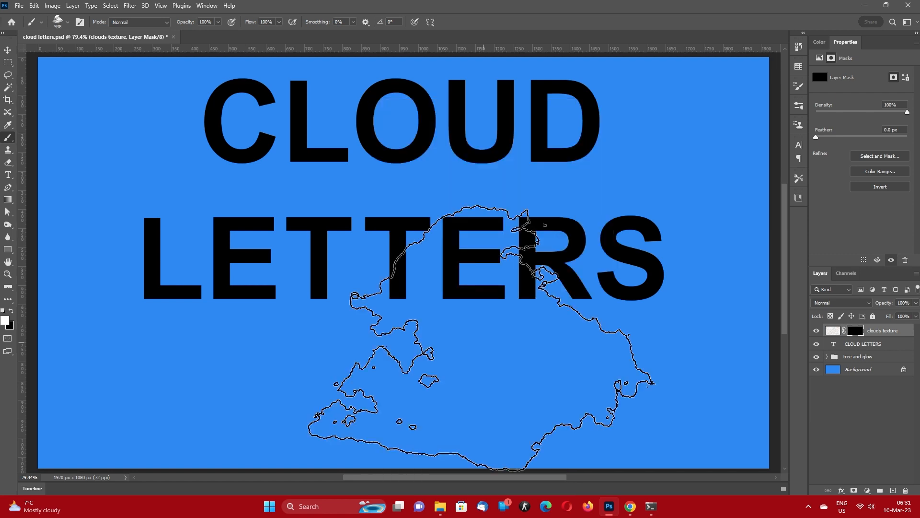
pyautogui.press('[')
pyautogui.press('[')
pyautogui.press('[')
pyautogui.press('[')
pyautogui.press('[')
pyautogui.press('[')
pyautogui.press('[')
pyautogui.press('[')
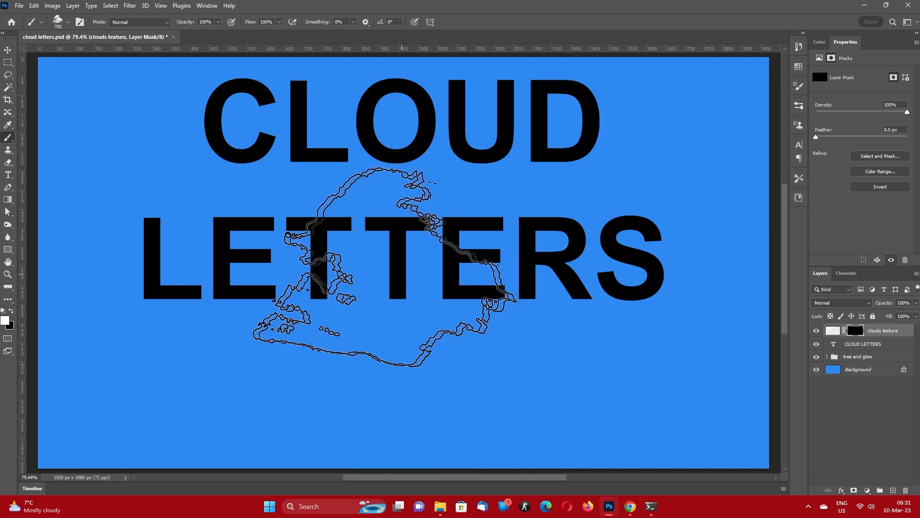
pyautogui.press('[')
pyautogui.press('[')
pyautogui.press('[')
pyautogui.press('[')
pyautogui.press('[')
pyautogui.press('[')
pyautogui.press('[')
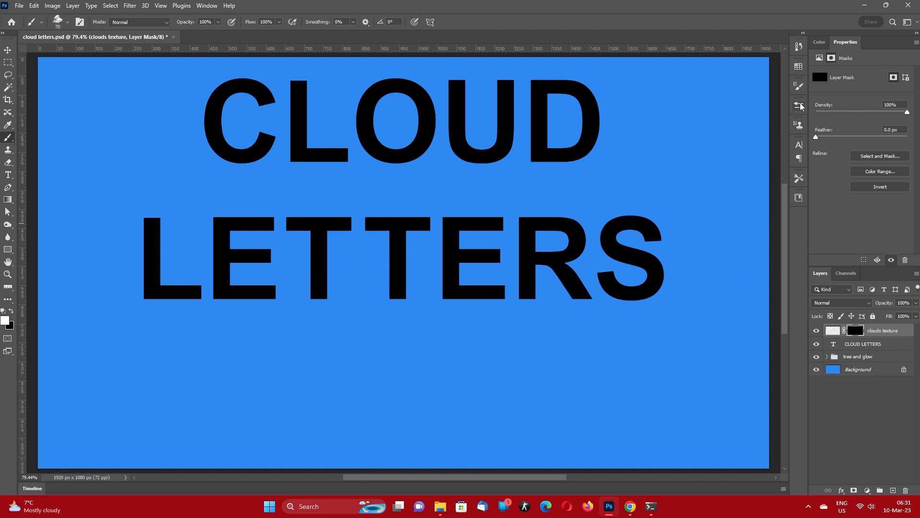
# - Configure the brush with Shape Dynamics angle jitter at maximum and Scattering enabled with a count of 2
pyautogui.click(799, 87)
pyautogui.click(648, 124)
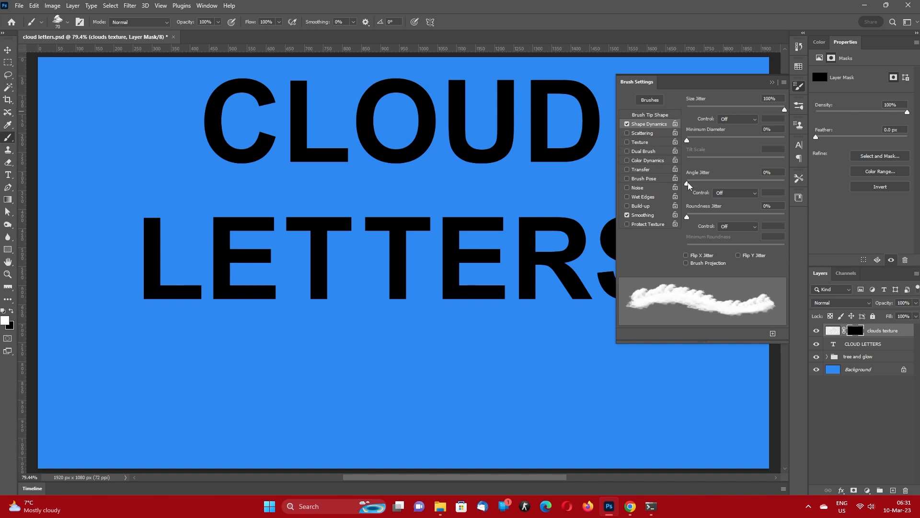
pyautogui.moveTo(687, 183); pyautogui.dragTo(841, 176)
pyautogui.click(645, 134)
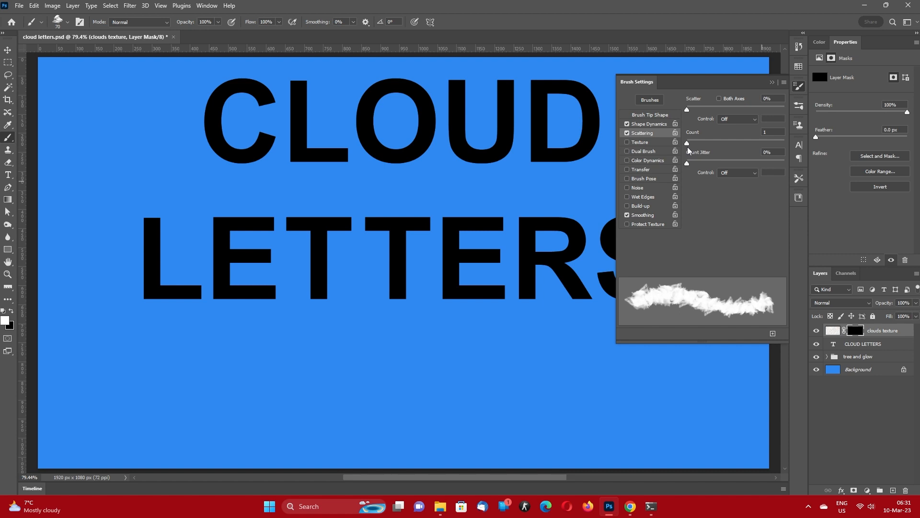
pyautogui.moveTo(689, 144); pyautogui.dragTo(692, 143)
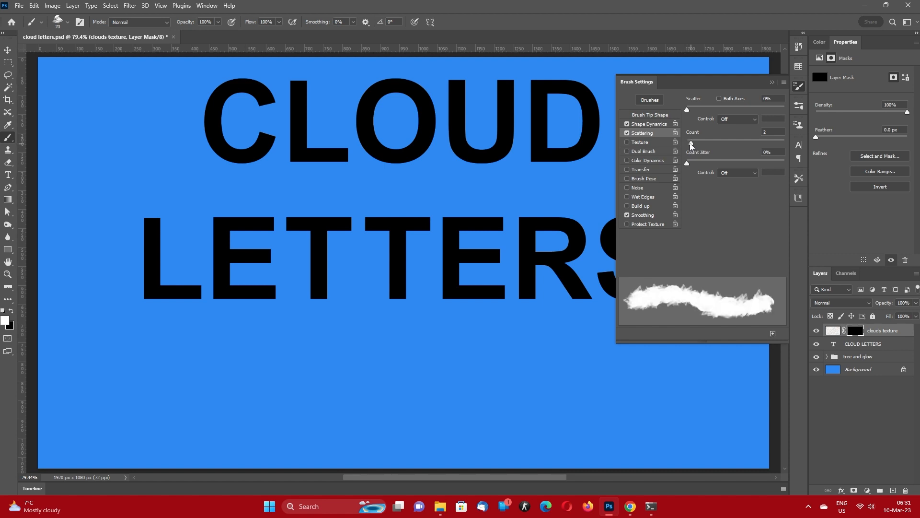
pyautogui.click(773, 84)
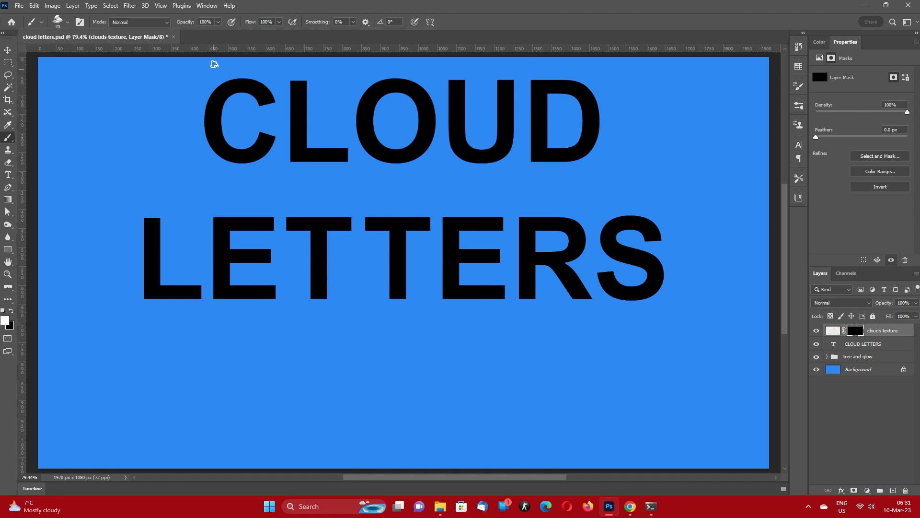
# - Paint white on the clouds texture mask along all the letters of the word CLOUD
pyautogui.moveTo(265, 96)
pyautogui.mouseDown()
pyautogui.moveTo(229, 87)
pyautogui.moveTo(213, 103)
pyautogui.moveTo(211, 136)
pyautogui.moveTo(234, 158)
pyautogui.moveTo(259, 144)
pyautogui.moveTo(260, 121)
pyautogui.mouseUp()
pyautogui.moveTo(296, 85)
pyautogui.mouseDown()
pyautogui.moveTo(298, 142)
pyautogui.moveTo(309, 155)
pyautogui.moveTo(346, 159)
pyautogui.mouseUp()
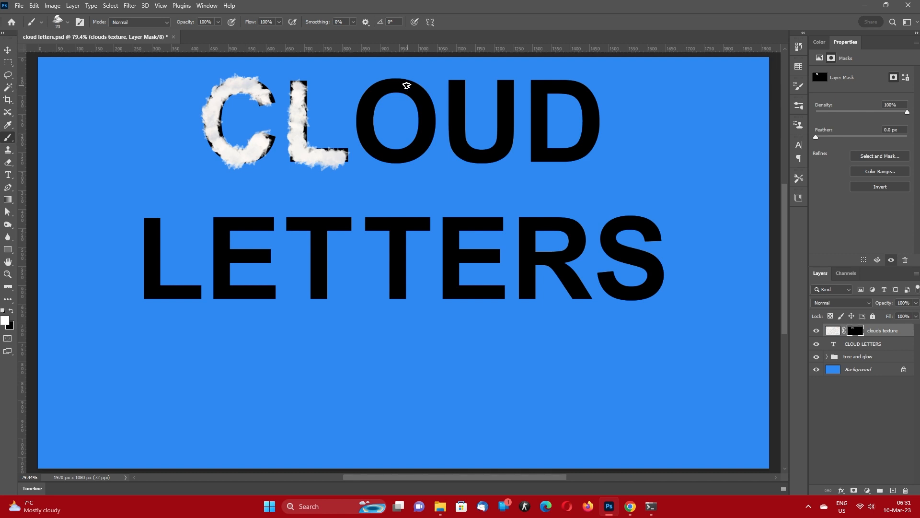
pyautogui.moveTo(406, 86)
pyautogui.mouseDown()
pyautogui.moveTo(378, 89)
pyautogui.moveTo(365, 120)
pyautogui.moveTo(375, 150)
pyautogui.moveTo(392, 158)
pyautogui.moveTo(413, 156)
pyautogui.moveTo(423, 138)
pyautogui.moveTo(426, 114)
pyautogui.moveTo(405, 82)
pyautogui.moveTo(456, 95)
pyautogui.moveTo(466, 155)
pyautogui.moveTo(503, 150)
pyautogui.moveTo(507, 85)
pyautogui.moveTo(539, 103)
pyautogui.moveTo(537, 161)
pyautogui.mouseUp()
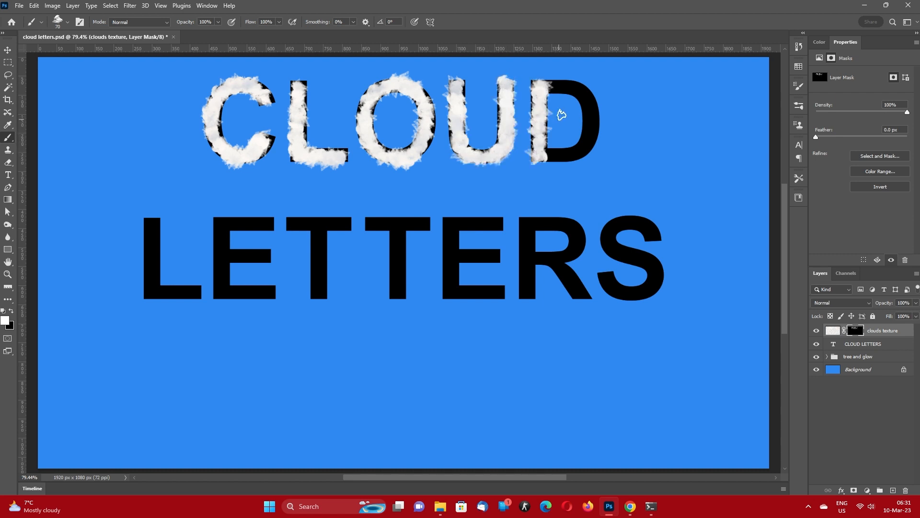
pyautogui.moveTo(546, 82)
pyautogui.mouseDown()
pyautogui.moveTo(584, 92)
pyautogui.moveTo(593, 130)
pyautogui.moveTo(571, 154)
pyautogui.moveTo(546, 158)
pyautogui.mouseUp()
# - Paint the cloud texture over the L and the first E of LETTERS, following their strokes
pyautogui.moveTo(150, 221)
pyautogui.mouseDown()
pyautogui.moveTo(150, 292)
pyautogui.moveTo(194, 293)
pyautogui.mouseUp()
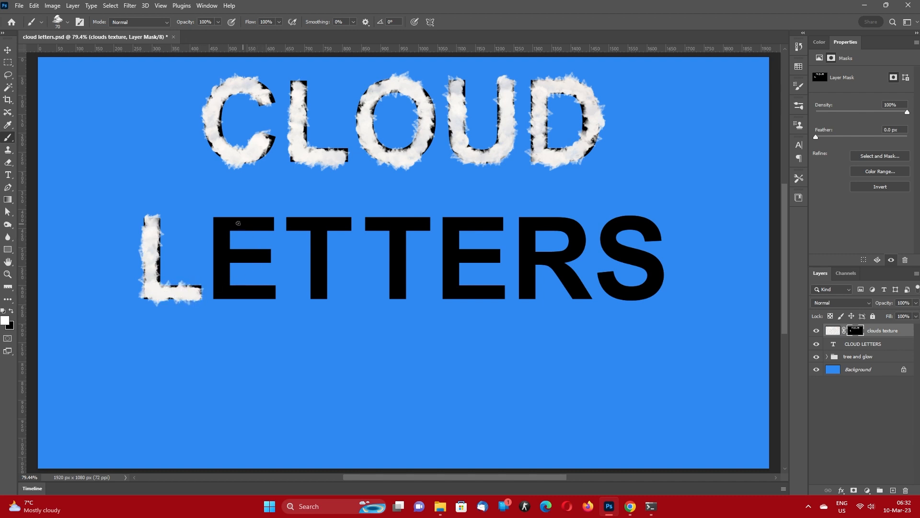
pyautogui.moveTo(218, 223); pyautogui.dragTo(227, 298)
pyautogui.moveTo(227, 223); pyautogui.dragTo(275, 223)
pyautogui.moveTo(224, 255); pyautogui.dragTo(267, 257)
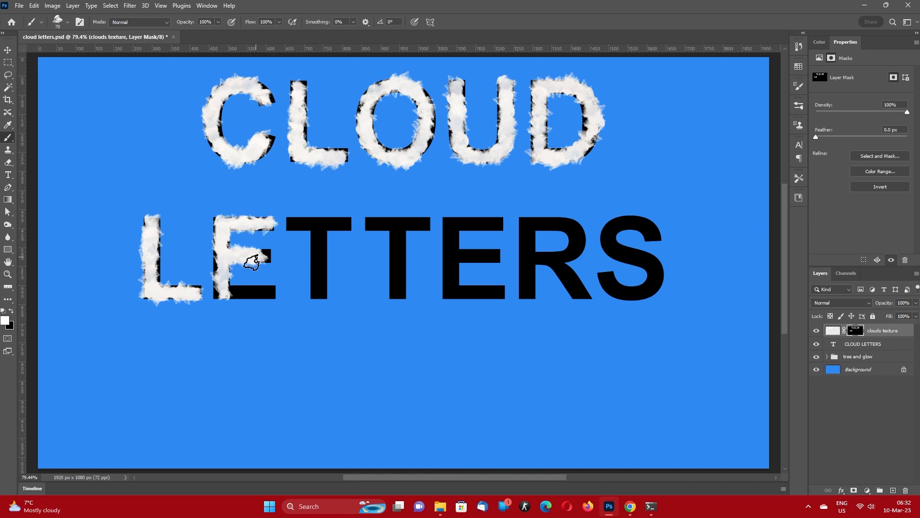
pyautogui.moveTo(222, 292); pyautogui.dragTo(277, 292)
# - Paint the cloud texture over both Ts of LETTERS, redoing the first T's stem once
pyautogui.moveTo(309, 225)
pyautogui.mouseDown()
pyautogui.moveTo(294, 222)
pyautogui.moveTo(426, 223)
pyautogui.mouseUp()
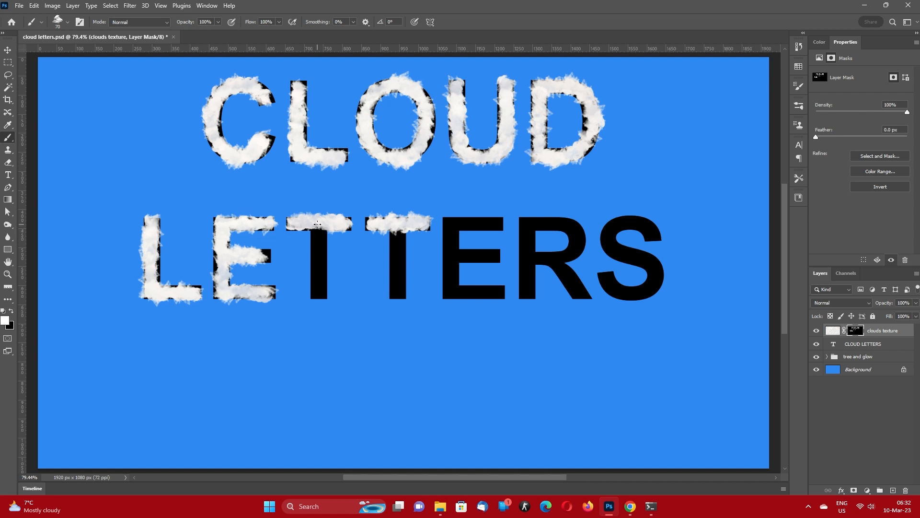
pyautogui.moveTo(318, 224); pyautogui.dragTo(319, 299)
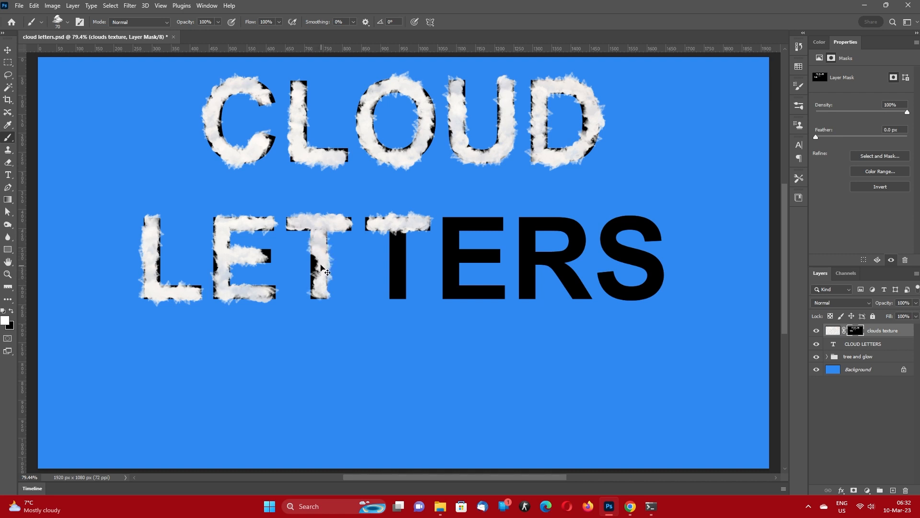
pyautogui.hotkey('ctrl', 'z')
pyautogui.moveTo(319, 226); pyautogui.dragTo(319, 298)
pyautogui.moveTo(396, 229); pyautogui.dragTo(396, 294)
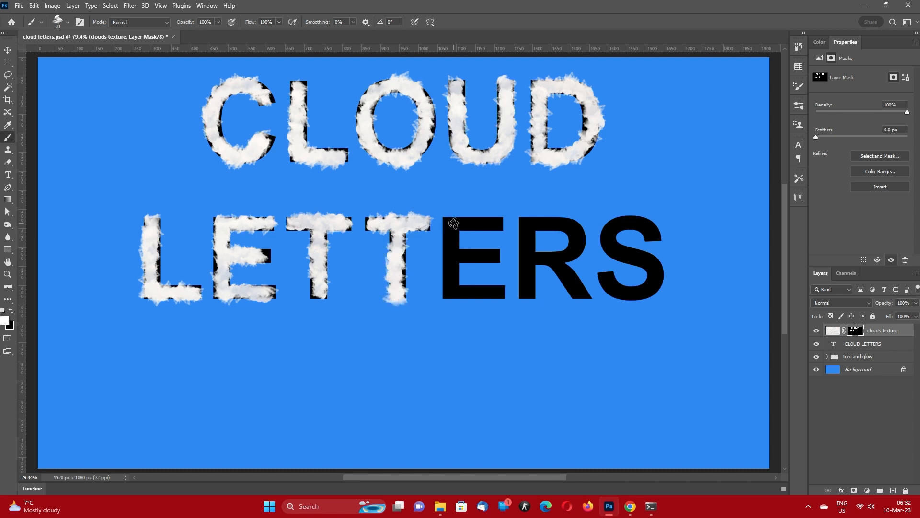
# - Paint the cloud texture over the second E of LETTERS, covering its stem and all three arms
pyautogui.moveTo(448, 221); pyautogui.dragTo(453, 301)
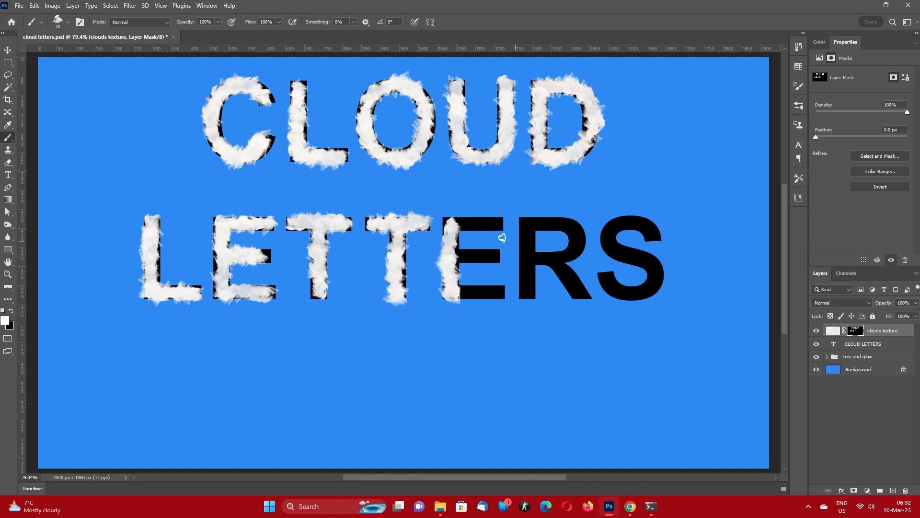
pyautogui.moveTo(450, 223); pyautogui.dragTo(501, 224)
pyautogui.moveTo(456, 292); pyautogui.dragTo(498, 290)
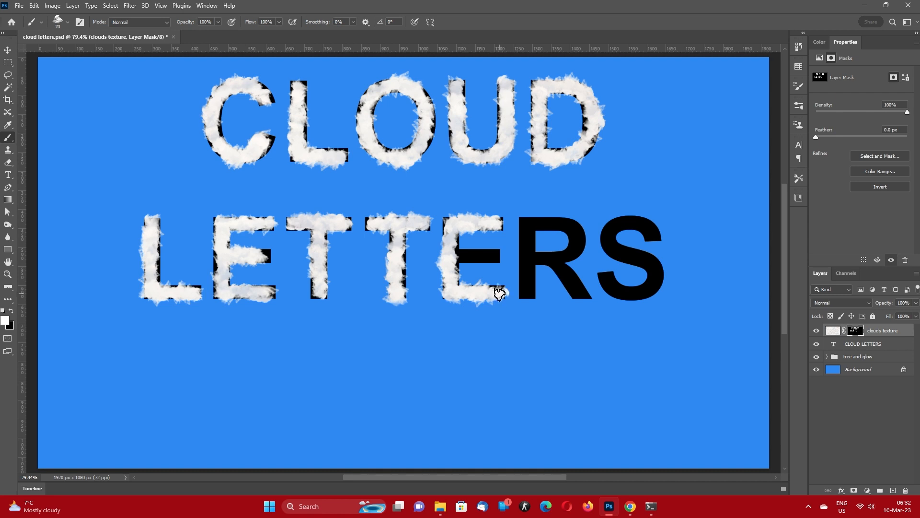
pyautogui.moveTo(453, 257); pyautogui.dragTo(503, 256)
# - Paint the cloud texture over the R and S of LETTERS, following their strokes
pyautogui.moveTo(529, 218); pyautogui.dragTo(527, 299)
pyautogui.moveTo(527, 219)
pyautogui.mouseDown()
pyautogui.moveTo(579, 234)
pyautogui.moveTo(569, 256)
pyautogui.moveTo(541, 258)
pyautogui.moveTo(576, 270)
pyautogui.moveTo(560, 261)
pyautogui.moveTo(586, 305)
pyautogui.mouseUp()
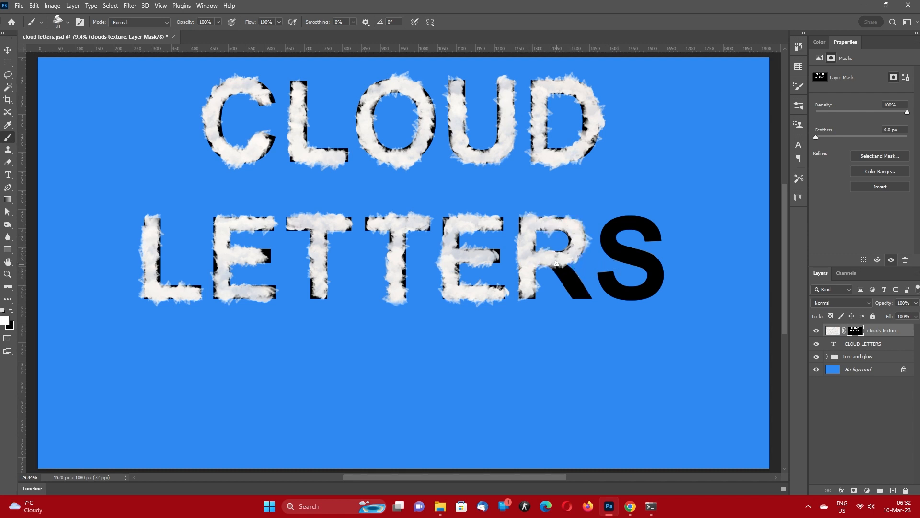
pyautogui.moveTo(549, 259); pyautogui.dragTo(581, 291)
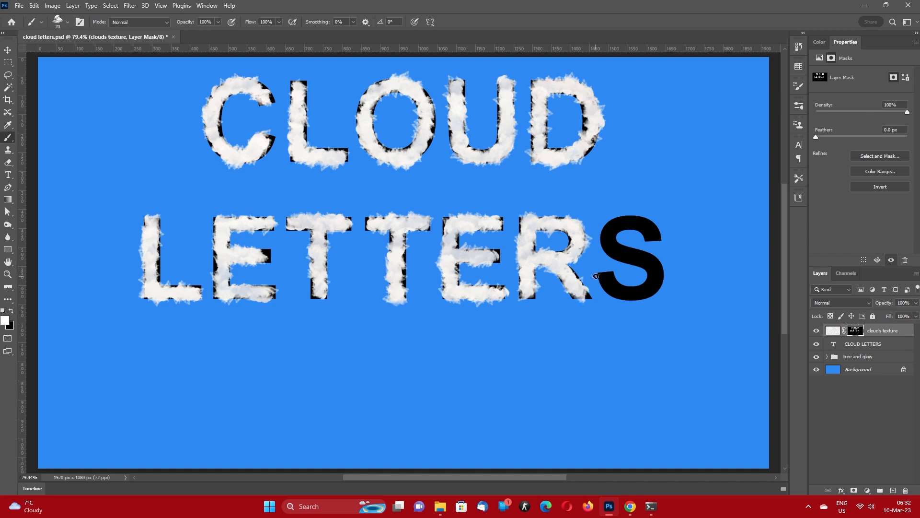
pyautogui.moveTo(653, 239)
pyautogui.mouseDown()
pyautogui.moveTo(642, 222)
pyautogui.moveTo(618, 225)
pyautogui.moveTo(607, 246)
pyautogui.moveTo(647, 263)
pyautogui.moveTo(655, 278)
pyautogui.moveTo(645, 293)
pyautogui.moveTo(597, 280)
pyautogui.mouseUp()
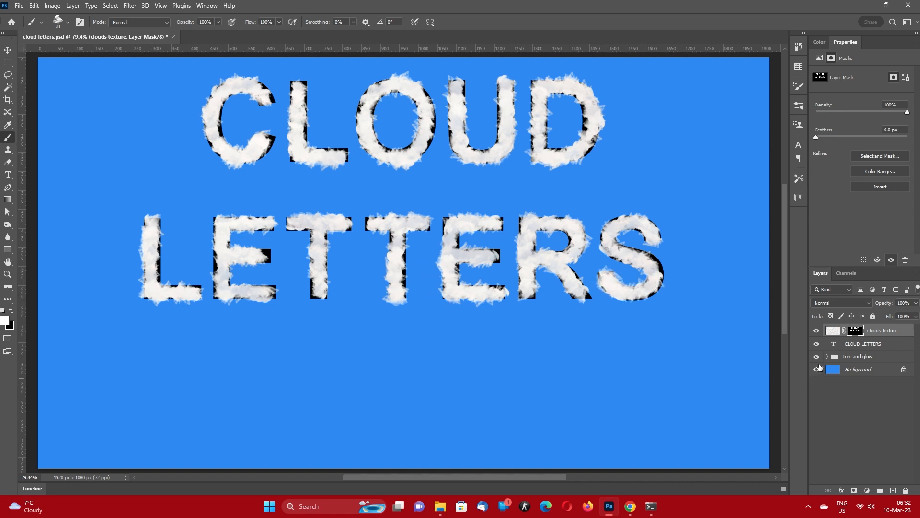
# - Hide the CLOUD LETTERS text layer and convert the clouds texture layer to a smart object
pyautogui.click(817, 344)
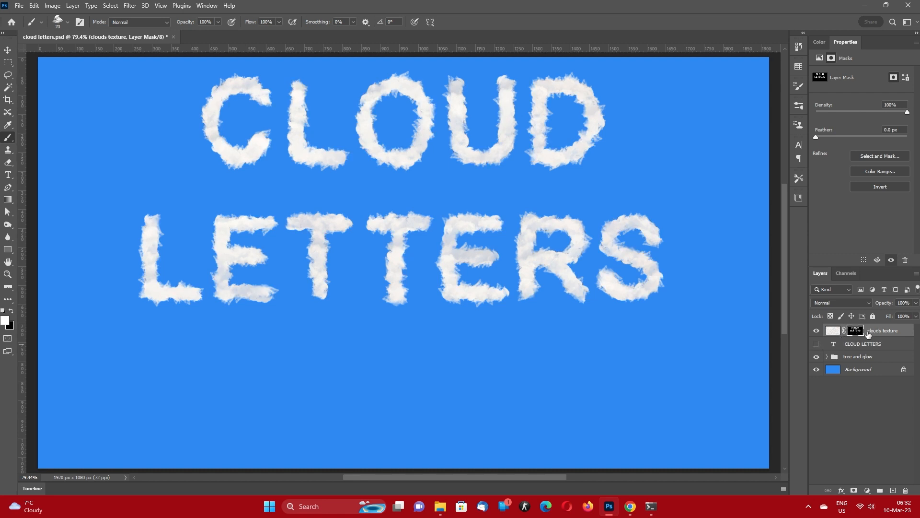
pyautogui.rightClick(907, 334)
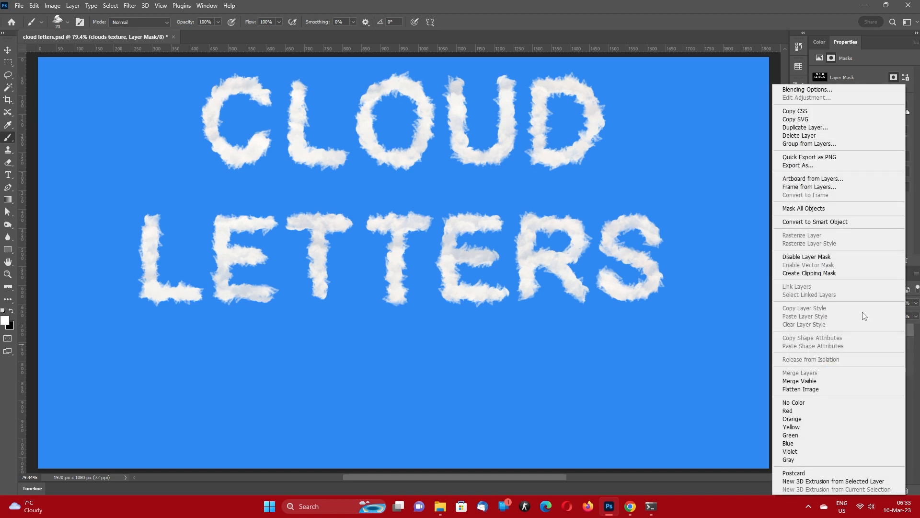
pyautogui.click(838, 226)
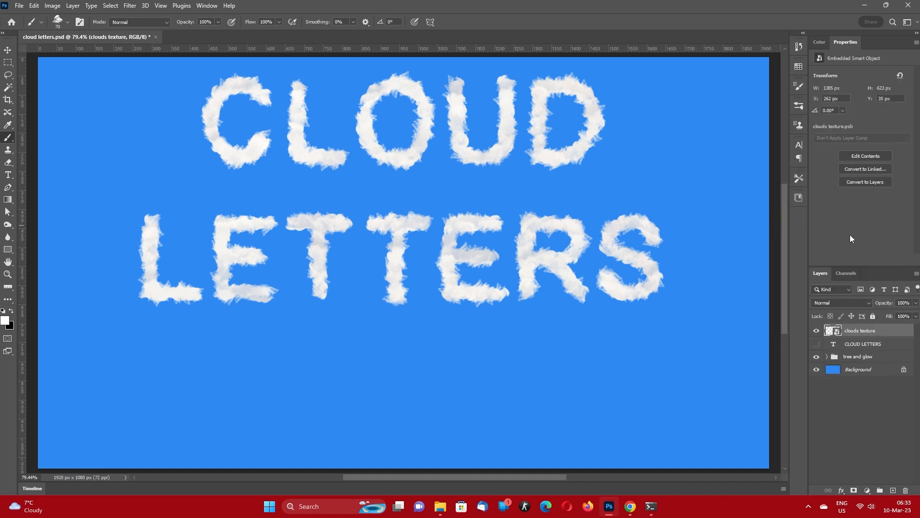
# - Apply a smooth Inner Bevel to the clouds texture layer with depth 50%, size 27 px and soften 16 px
pyautogui.doubleClick(893, 335)
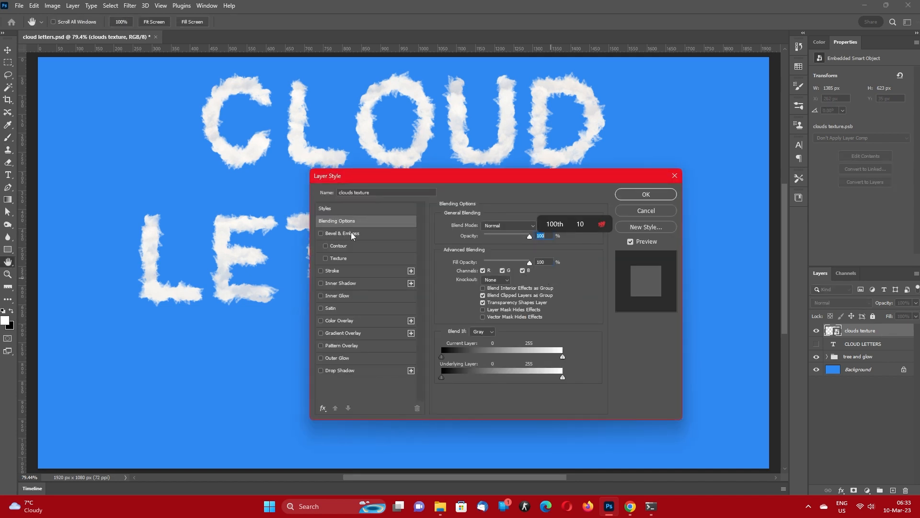
pyautogui.click(352, 233)
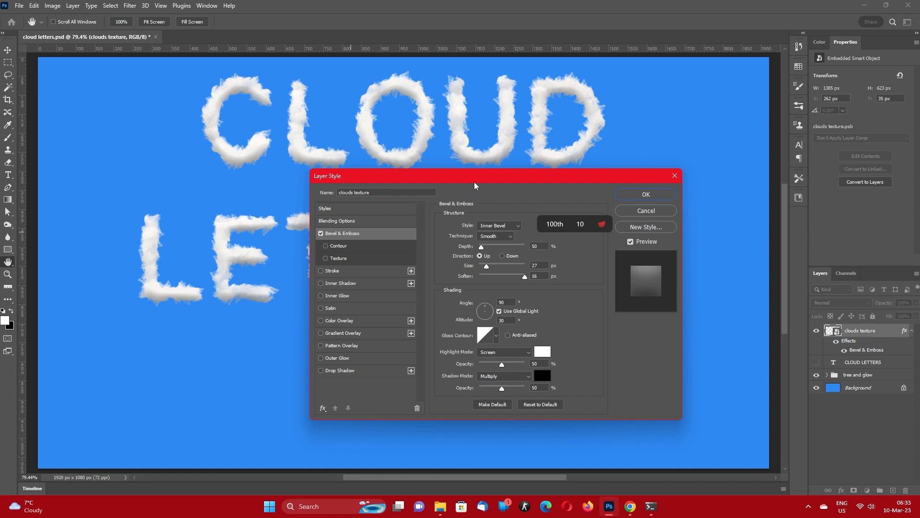
pyautogui.moveTo(474, 183); pyautogui.dragTo(692, 212)
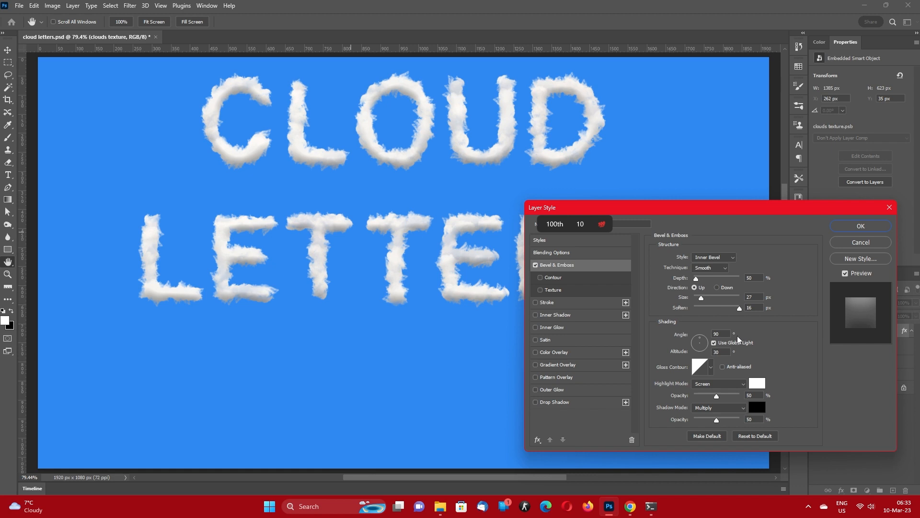
pyautogui.click(862, 228)
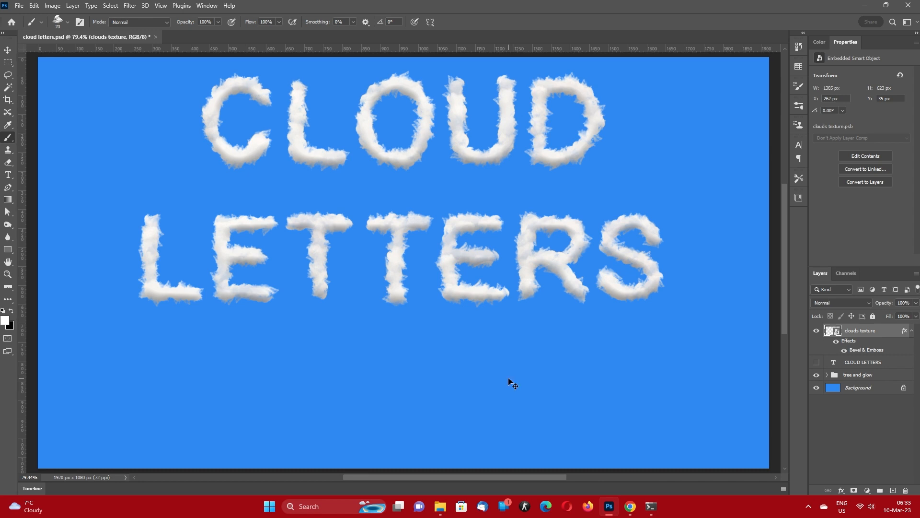
# - Stamp the visible layers into a new layer, hide it after copying, and paste the copy into Stable Diffusion as the img2img source
pyautogui.hotkey('ctrl', 'shift', 'alt', 'e')
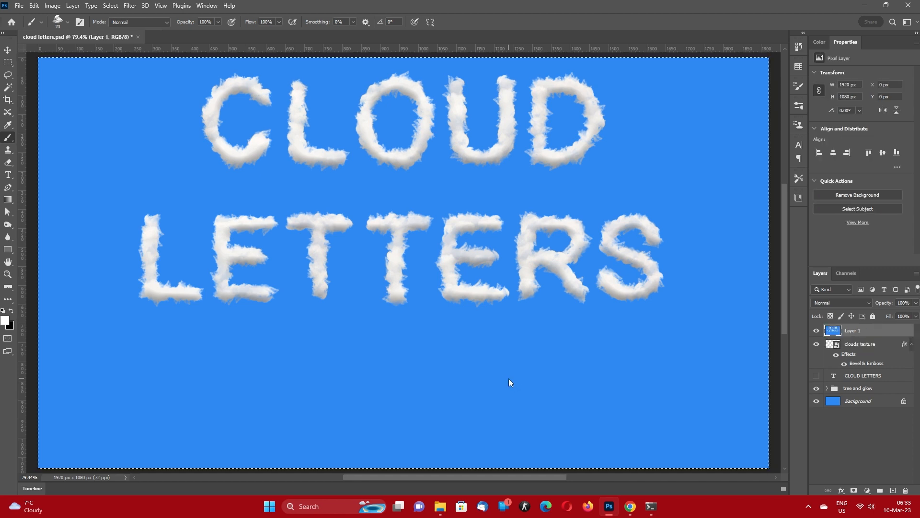
pyautogui.click(816, 331)
pyautogui.click(632, 513)
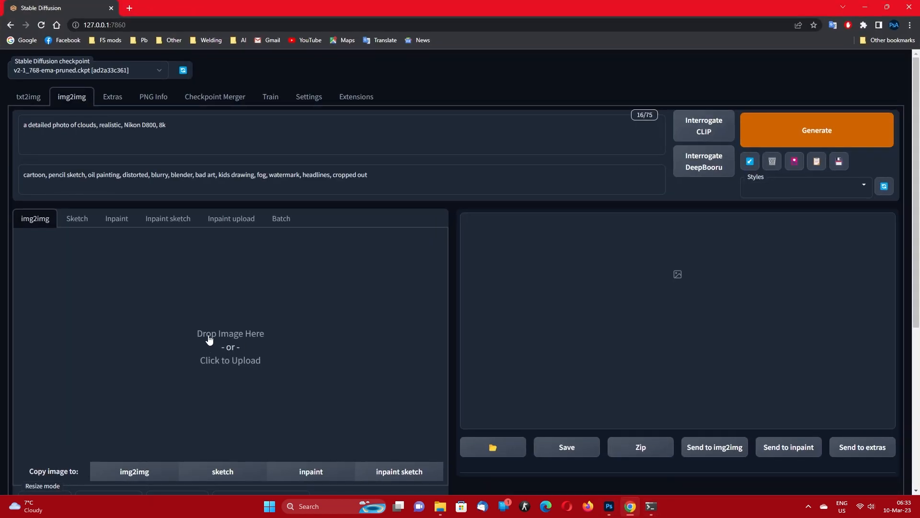
pyautogui.hotkey('ctrl', 'v')
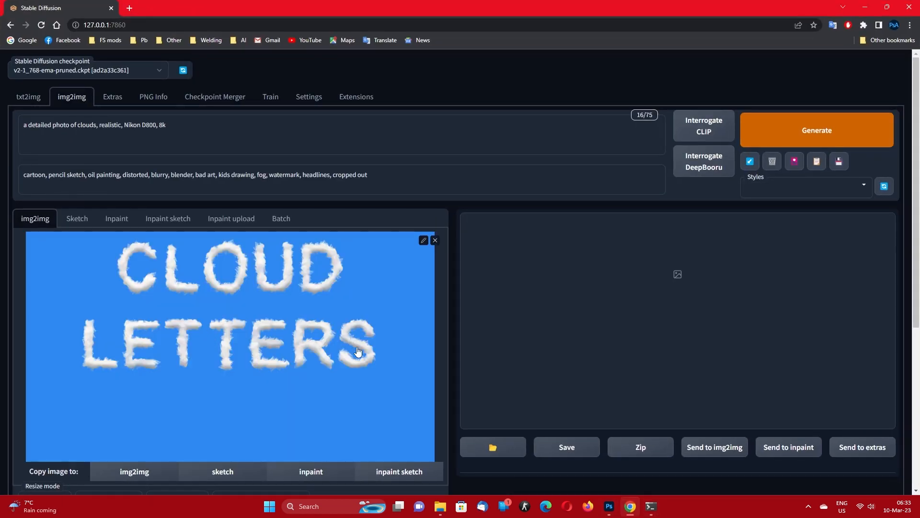
# - Set the sampling steps to 50 and generate the img2img result
pyautogui.scroll(-5, 343, 348)
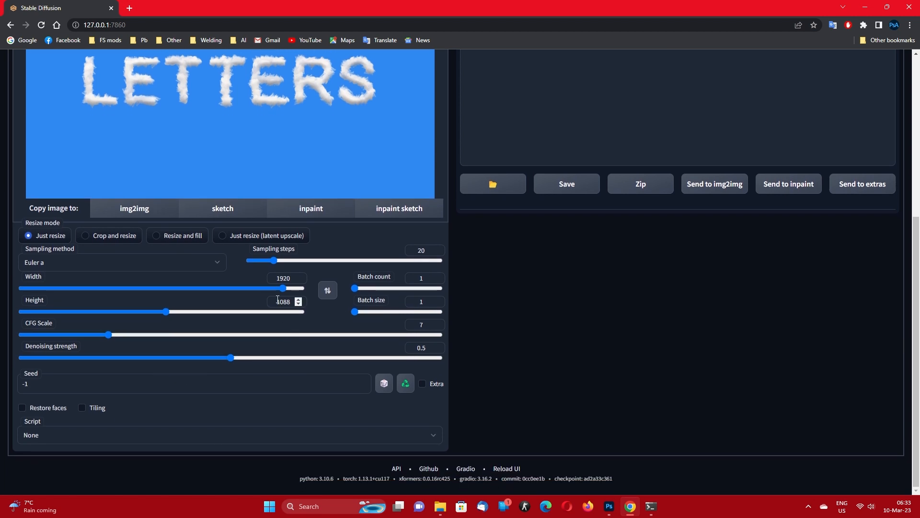
pyautogui.moveTo(274, 261); pyautogui.dragTo(313, 262)
pyautogui.scroll(1, 329, 335)
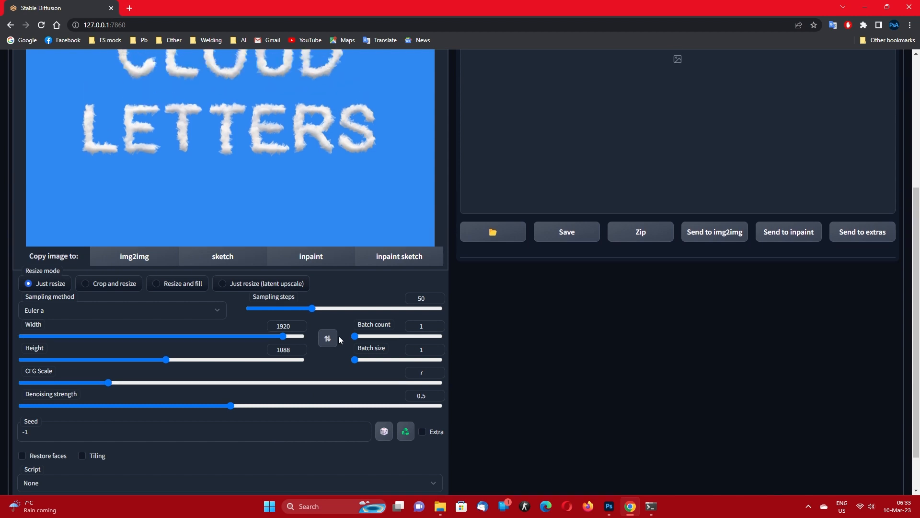
pyautogui.scroll(5, 574, 344)
pyautogui.click(766, 143)
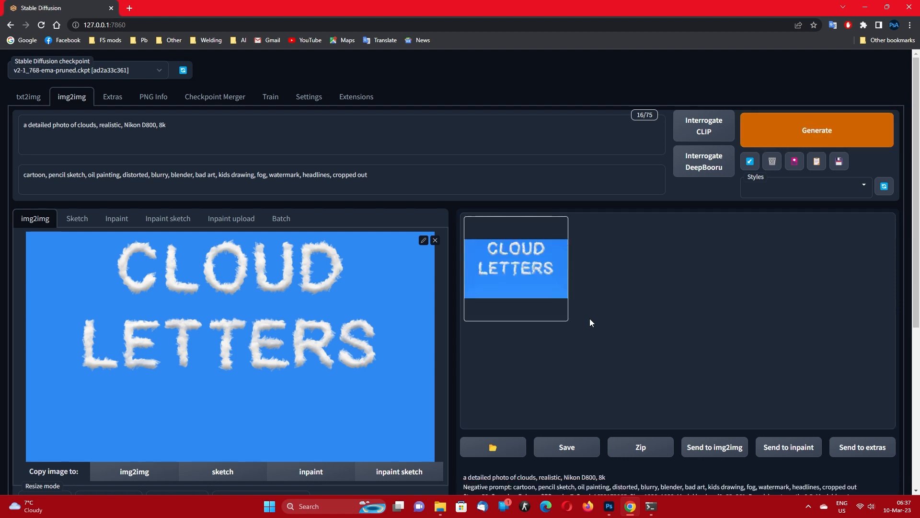
# - View the generated cloud letters enlarged and compare them with the original artwork in Photoshop
pyautogui.click(538, 278)
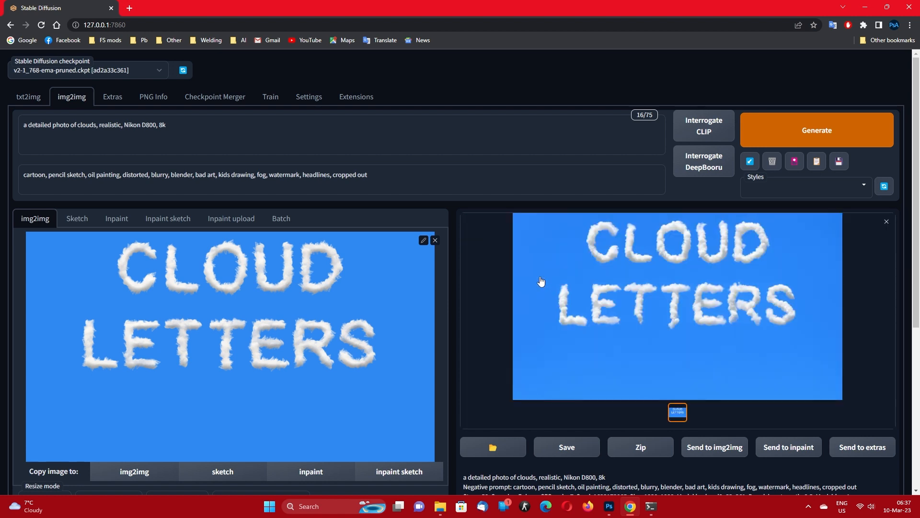
pyautogui.click(668, 324)
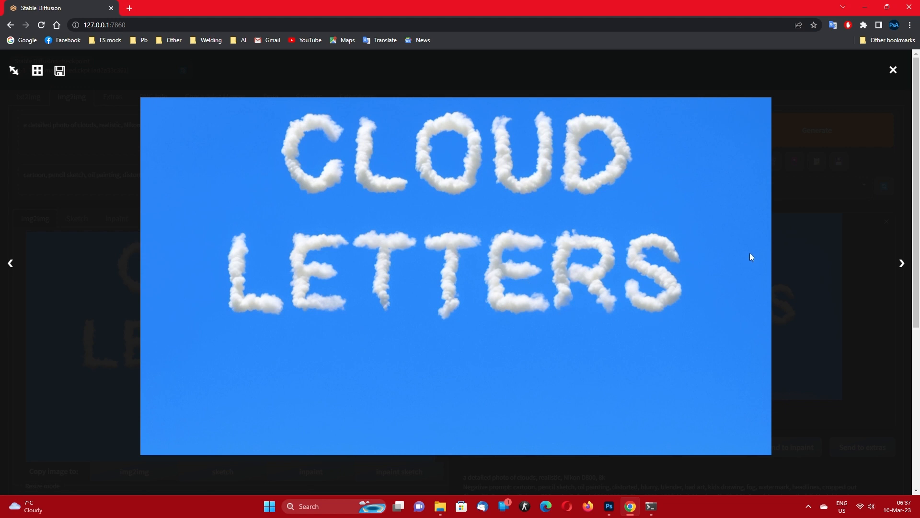
pyautogui.click(809, 243)
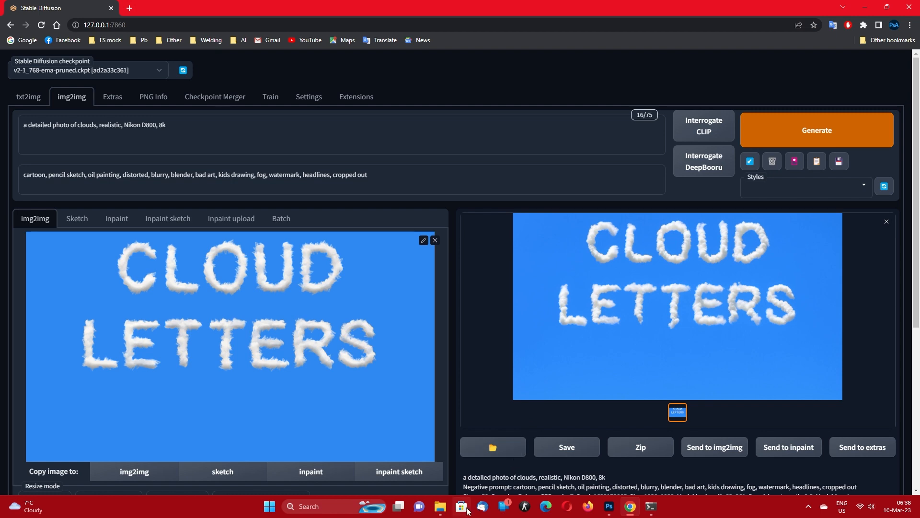
pyautogui.click(862, 11)
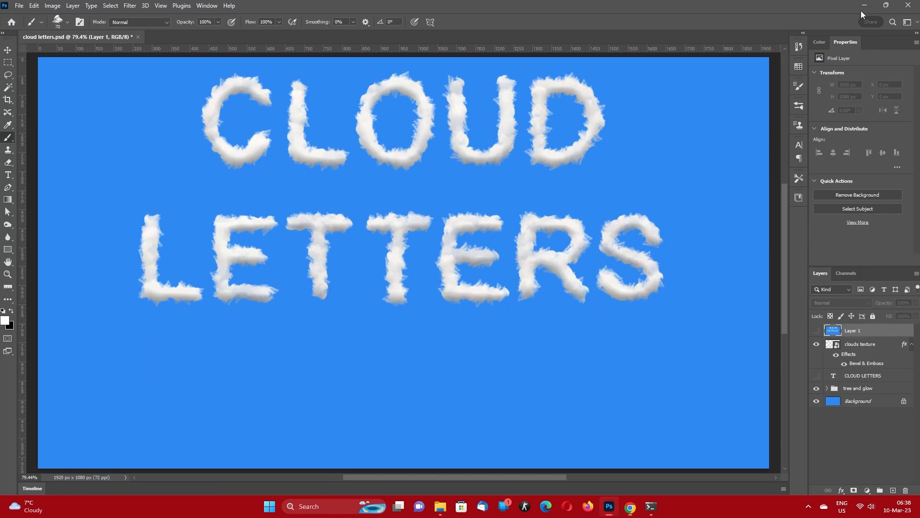
pyautogui.click(630, 506)
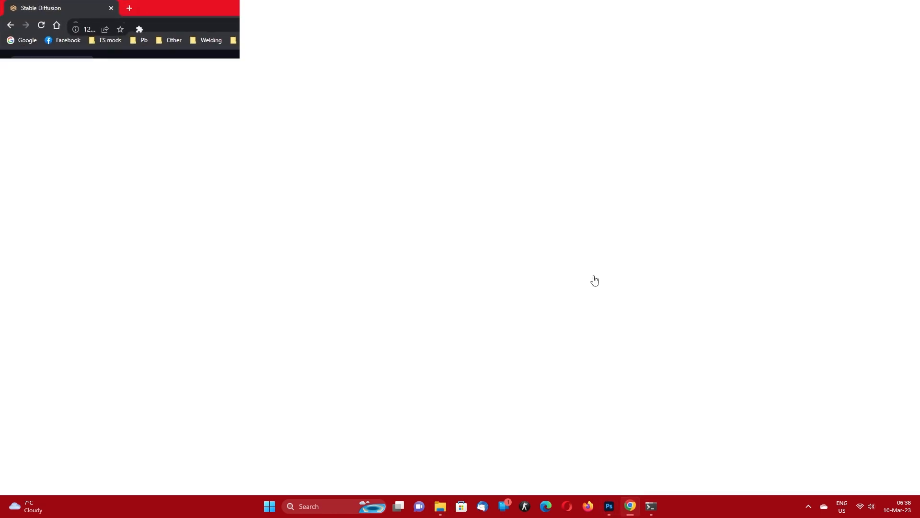
# - Copy the enlarged generated image and paste it as a new layer into the cloud letters document in Photoshop
pyautogui.click(598, 235)
pyautogui.rightClick(599, 235)
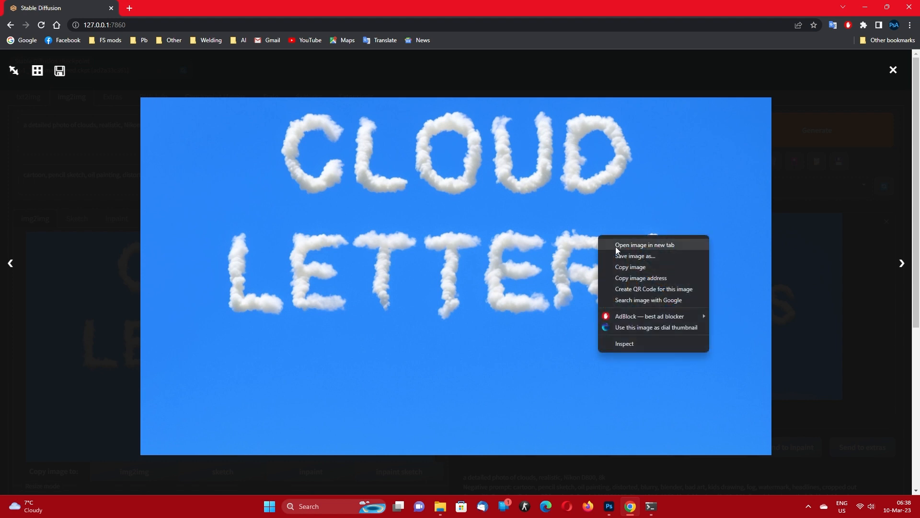
pyautogui.click(636, 265)
pyautogui.click(808, 160)
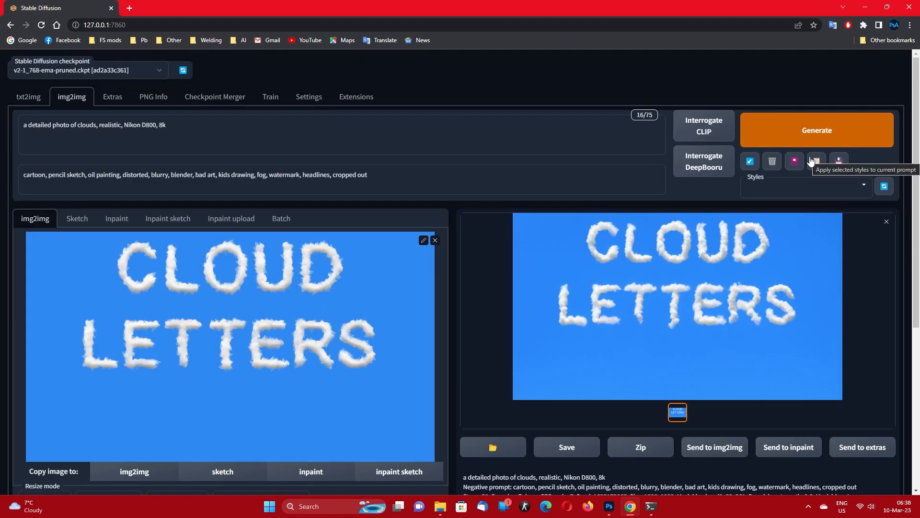
pyautogui.click(609, 505)
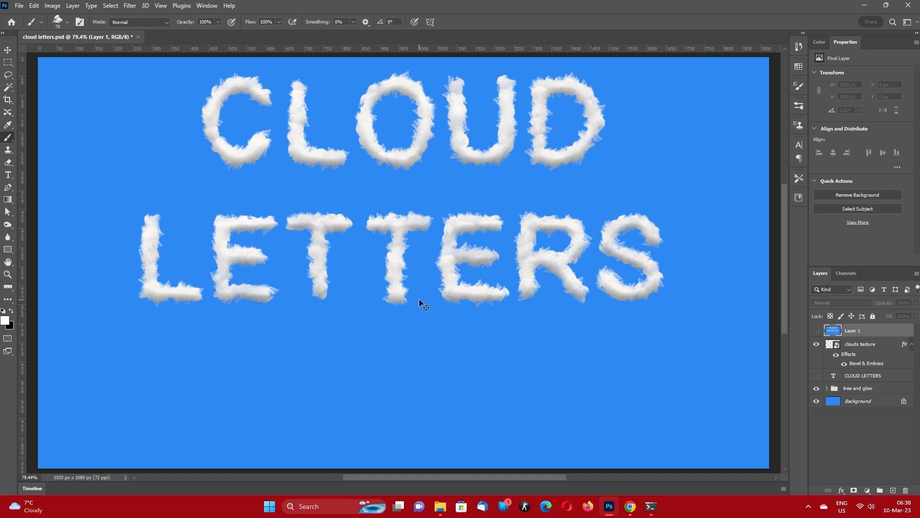
pyautogui.hotkey('ctrl', 'v')
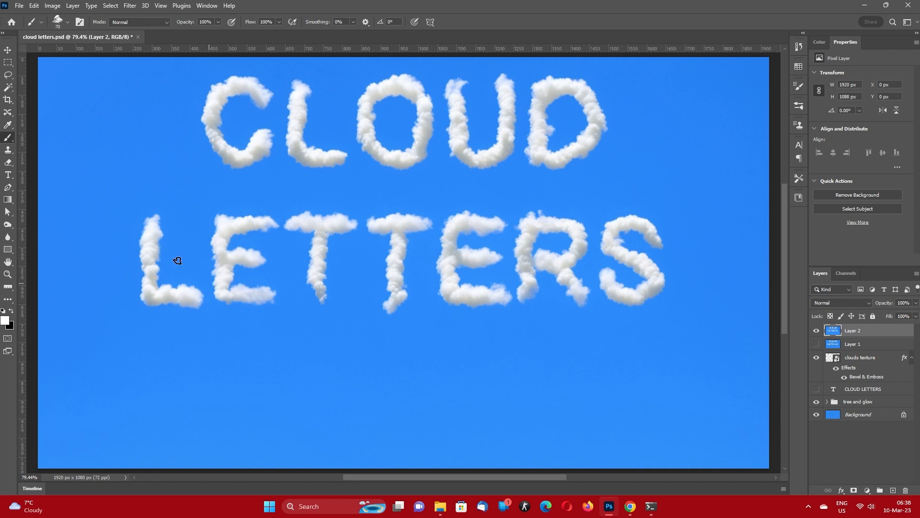
# - Retouch the uneven lower stem of the second T in LETTERS with the Spot Healing Brush
pyautogui.click(9, 88)
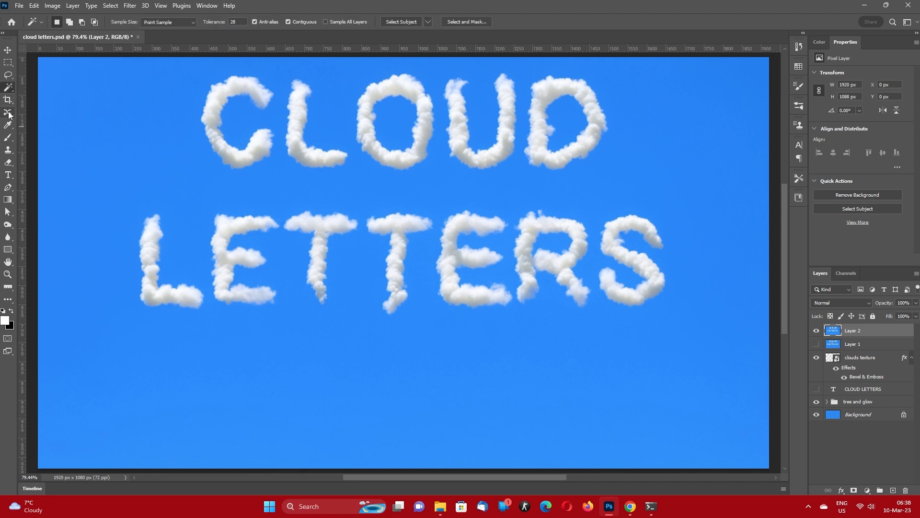
pyautogui.click(8, 112)
pyautogui.click(53, 117)
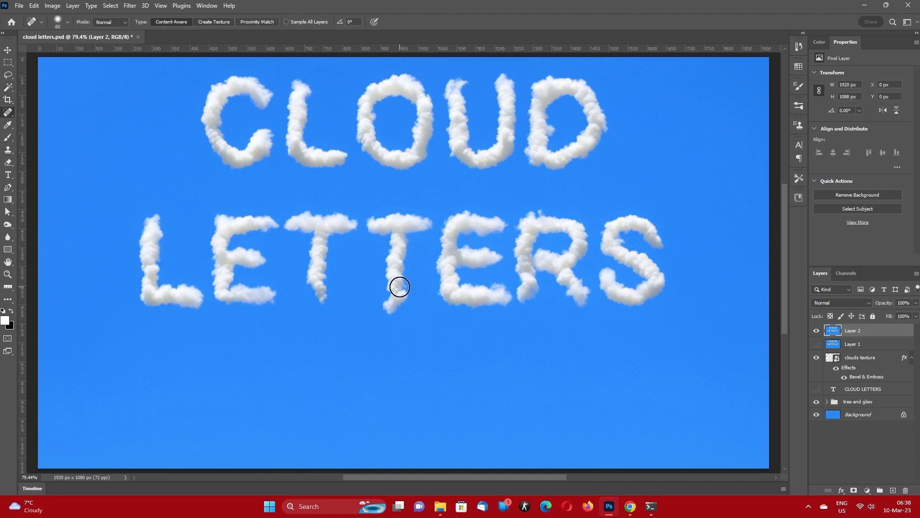
pyautogui.moveTo(394, 290); pyautogui.dragTo(394, 292)
pyautogui.click(390, 295)
pyautogui.moveTo(406, 295); pyautogui.dragTo(405, 295)
# - Heal the lower stem of the first T in LETTERS, reducing the brush size to 35
pyautogui.moveTo(314, 282); pyautogui.dragTo(315, 295)
pyautogui.press('[')
pyautogui.press('[')
pyautogui.press('[')
pyautogui.press('[')
pyautogui.moveTo(315, 282); pyautogui.dragTo(314, 297)
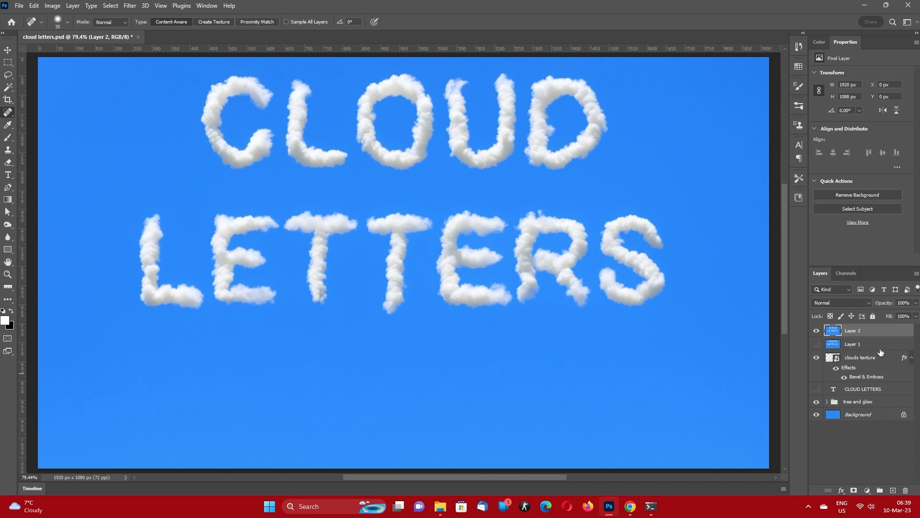
# - Move Layer 2 beneath the tree and glow group and hide the clouds texture layer
pyautogui.moveTo(880, 334); pyautogui.dragTo(880, 411)
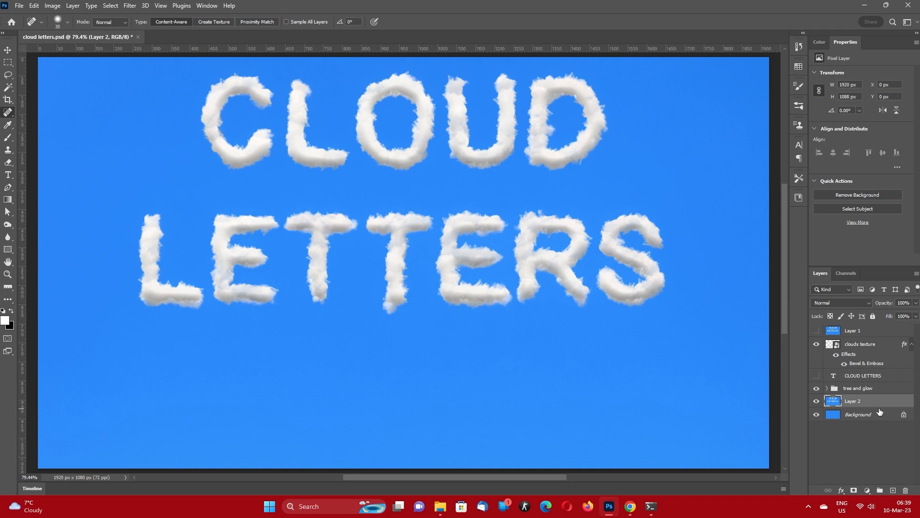
pyautogui.click(816, 344)
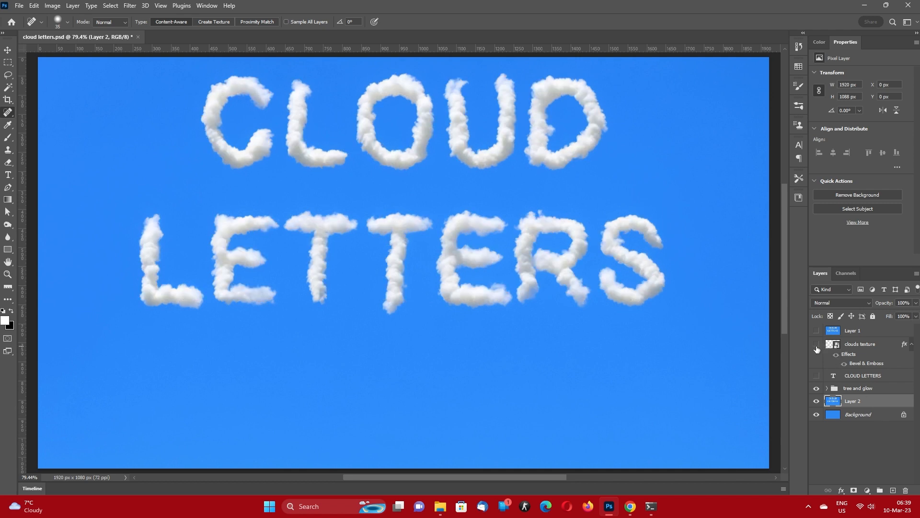
# - Show the sky glow and trees layers inside the tree and glow group and enable the trees' Gaussian Blur smart filter
pyautogui.click(827, 388)
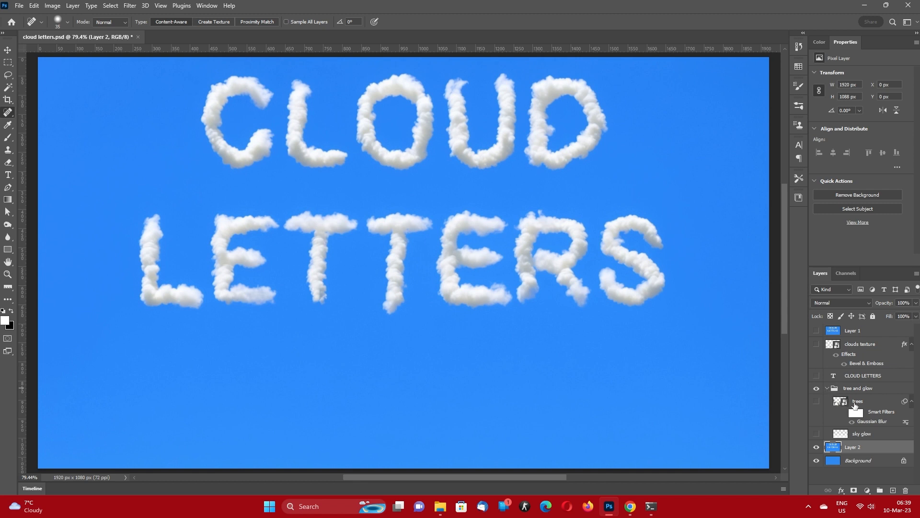
pyautogui.click(817, 435)
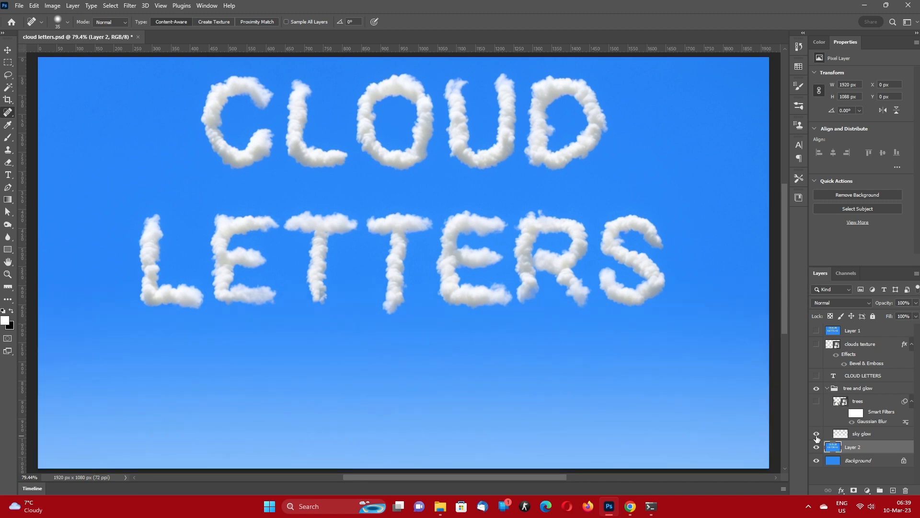
pyautogui.click(817, 401)
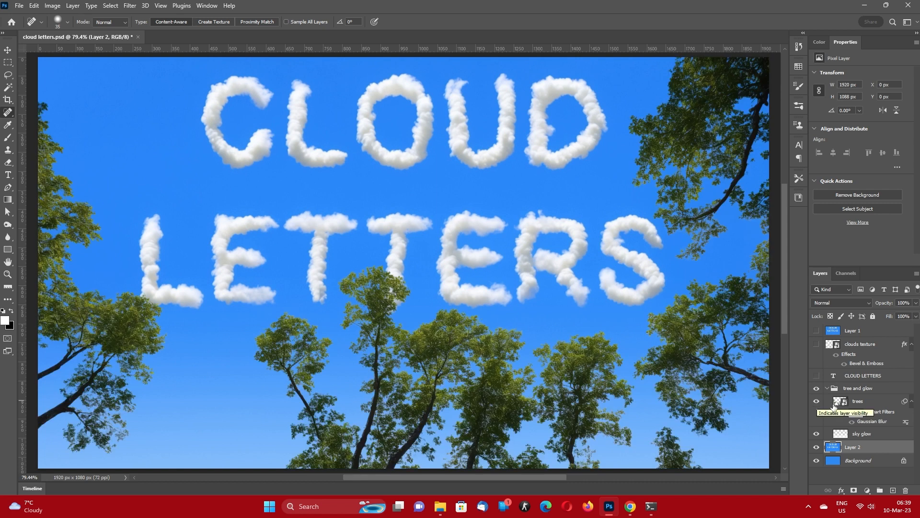
pyautogui.click(843, 415)
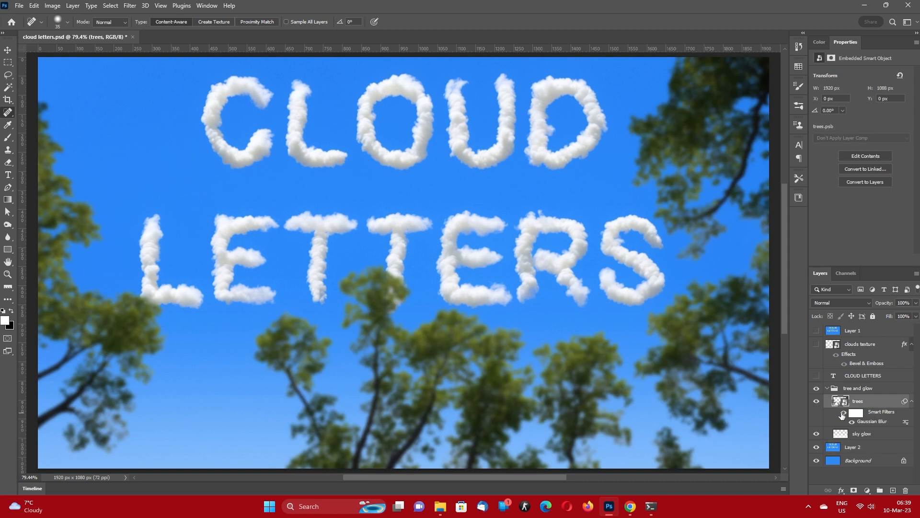